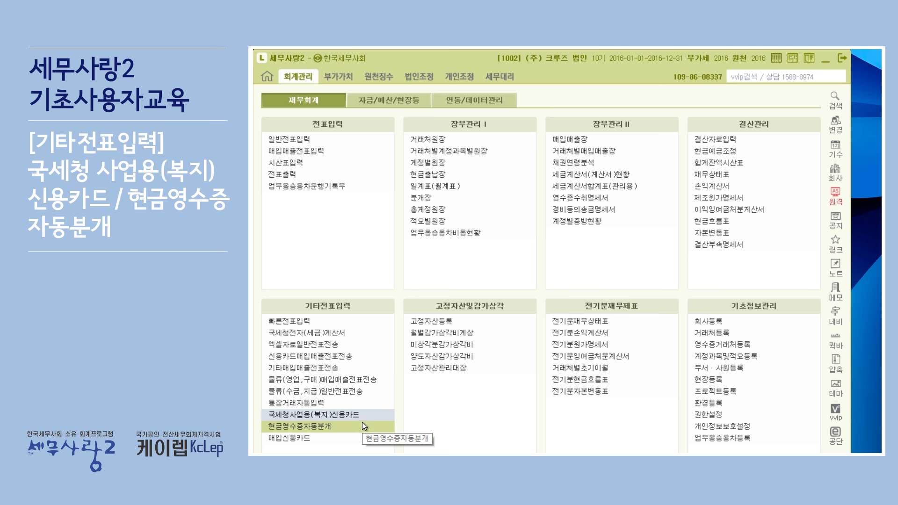
# Open the 국세청사업용(복지)신용카드 screen, reposition its window, and switch the horizontally enlarged grid view on and back off
pyautogui.click(364, 417)
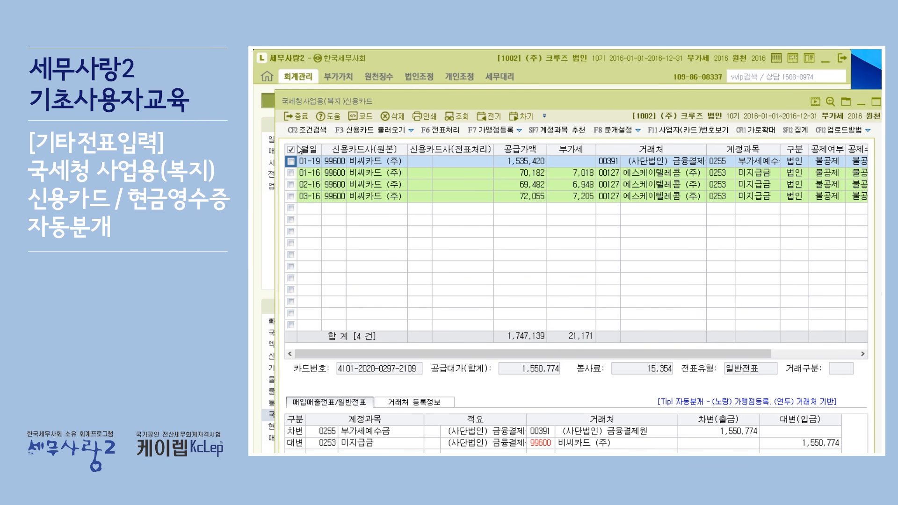
pyautogui.click(366, 128)
pyautogui.click(749, 234)
pyautogui.moveTo(613, 102); pyautogui.dragTo(593, 63)
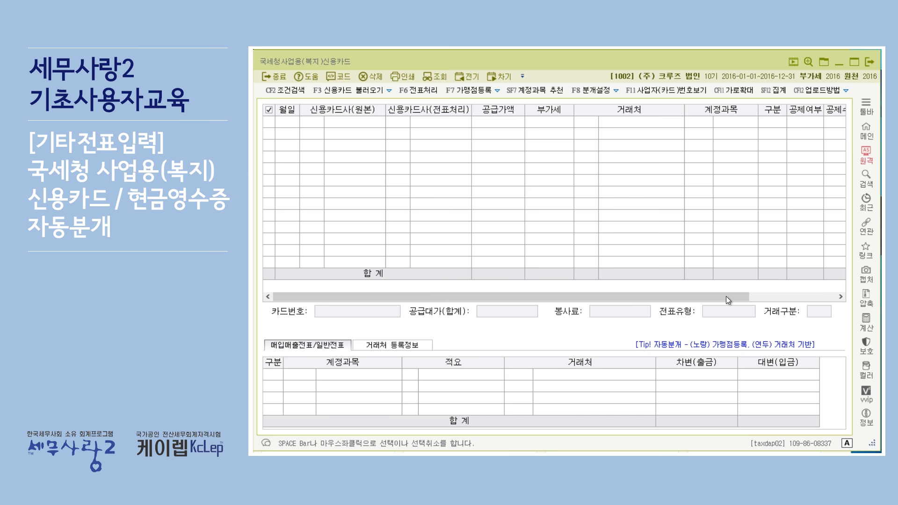
pyautogui.click(733, 89)
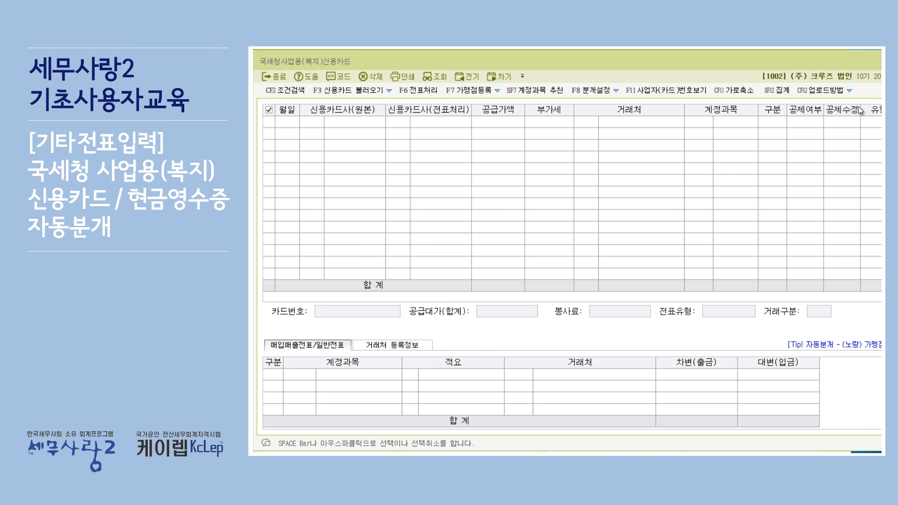
pyautogui.click(739, 90)
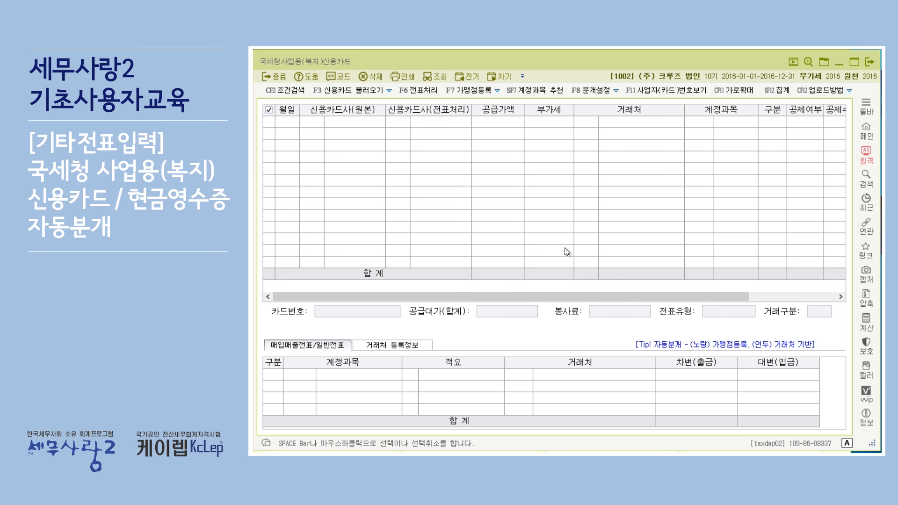
# Examine the credit card loading dialog and the business card Excel import with 사업용신용카드 세액공제내역.xlsx, closing both without loading data
pyautogui.click(338, 90)
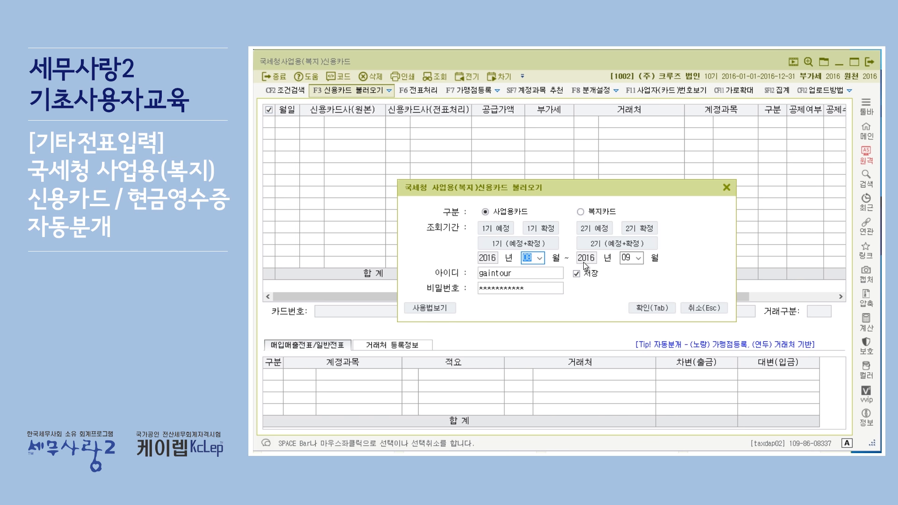
pyautogui.click(725, 188)
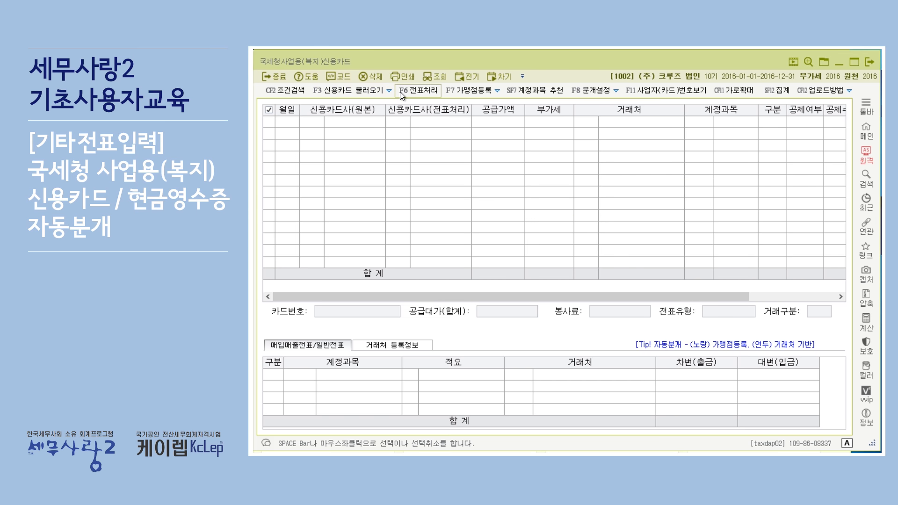
pyautogui.click(390, 92)
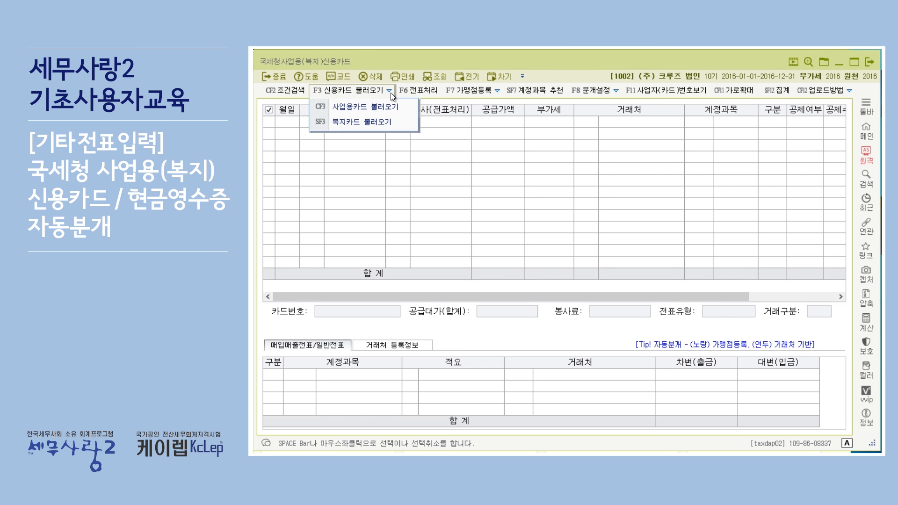
pyautogui.click(407, 110)
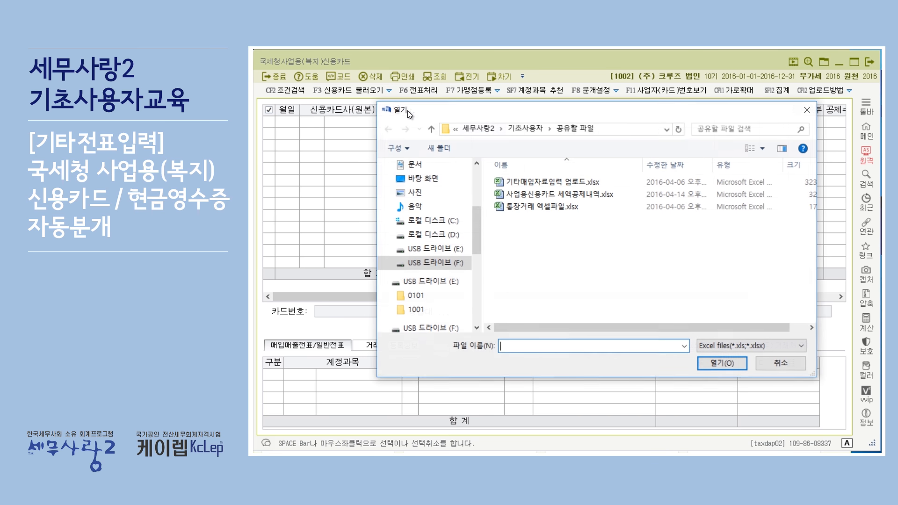
pyautogui.click(557, 193)
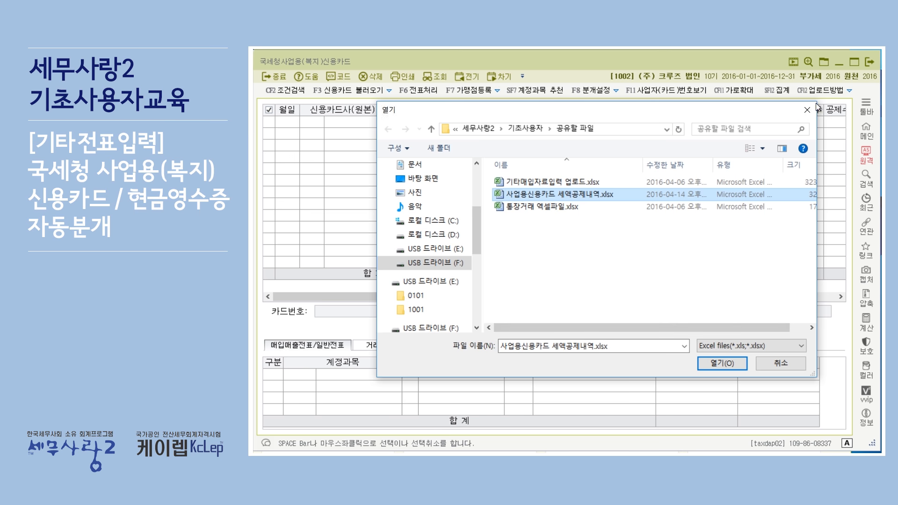
pyautogui.click(806, 109)
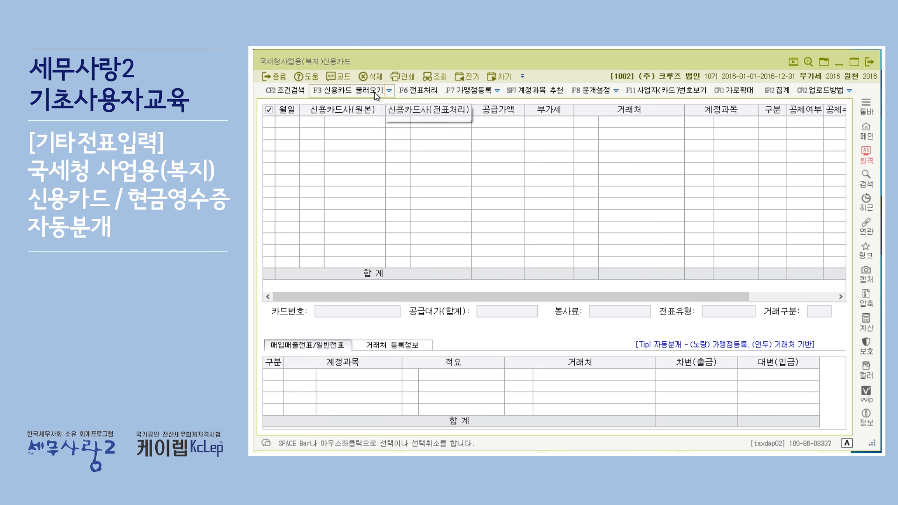
# Check the login fields in the HomeTax credit card loading dialog, close it, and return to the main menu
pyautogui.click(355, 94)
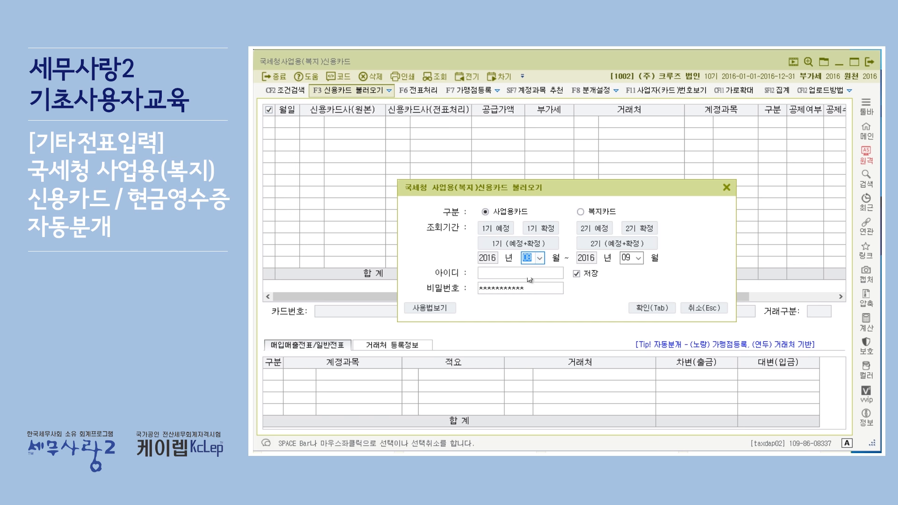
pyautogui.click(726, 188)
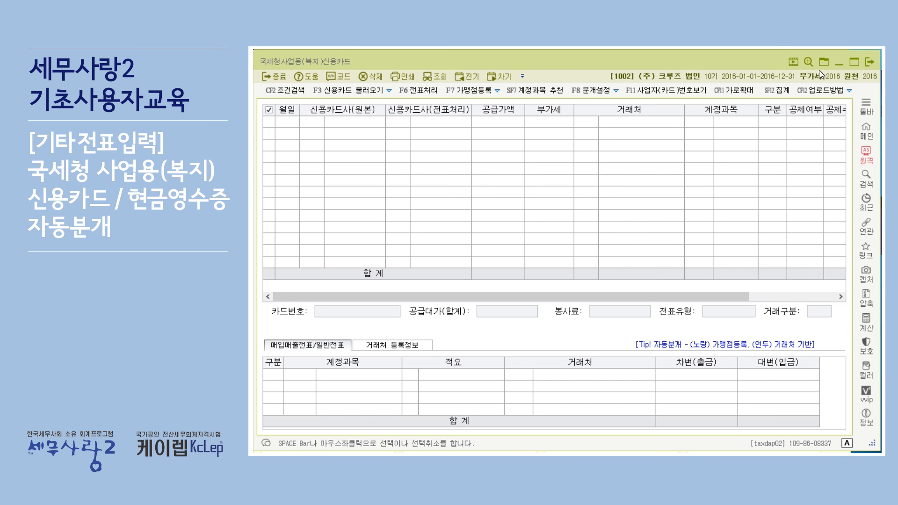
pyautogui.press('Escape')
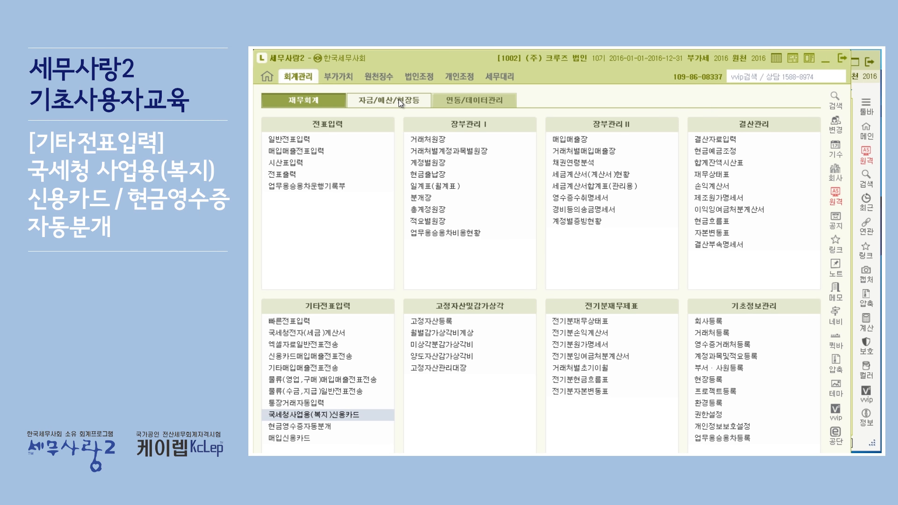
# Open 스크래핑회사설정 and view the HomeTax and account/card registration settings of company 1002 (주) 크루즈
pyautogui.click(472, 100)
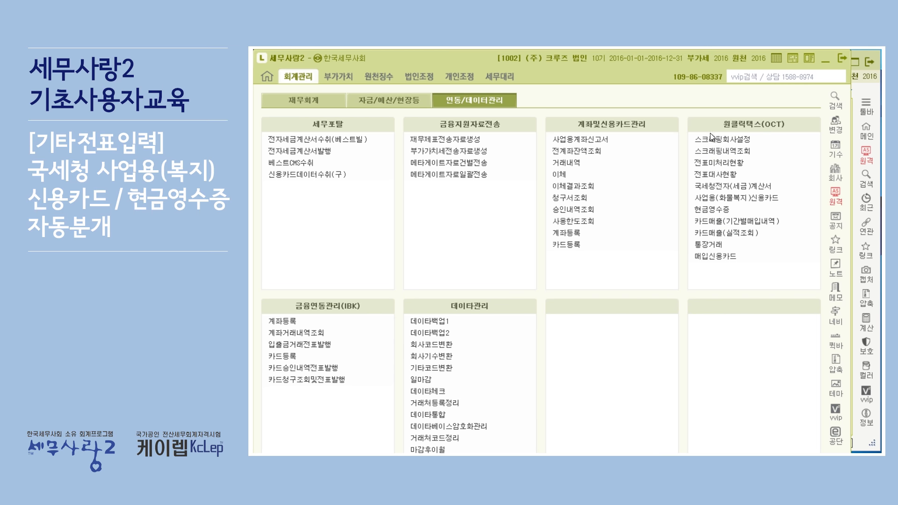
pyautogui.click(749, 142)
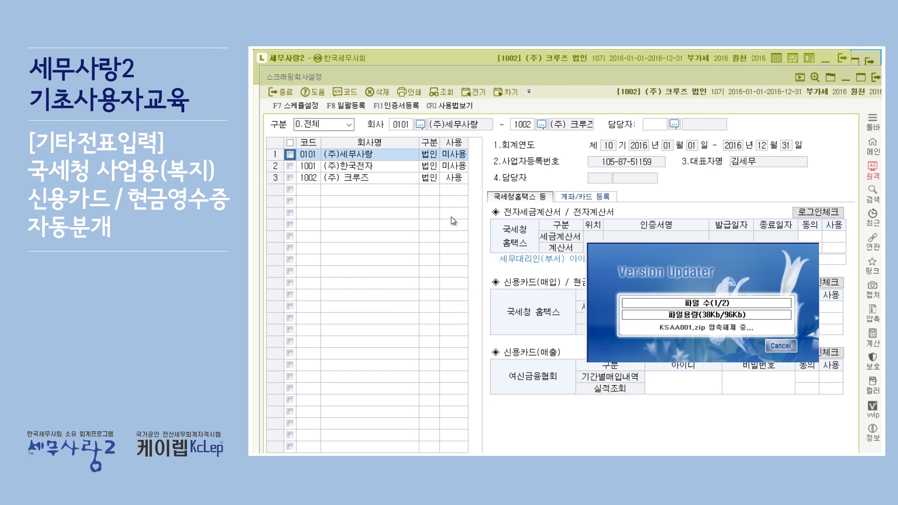
pyautogui.click(391, 181)
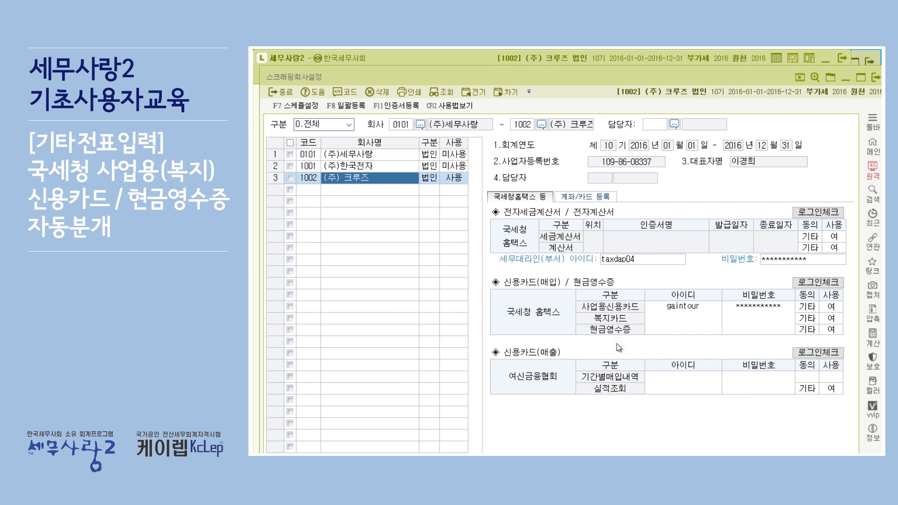
pyautogui.click(590, 199)
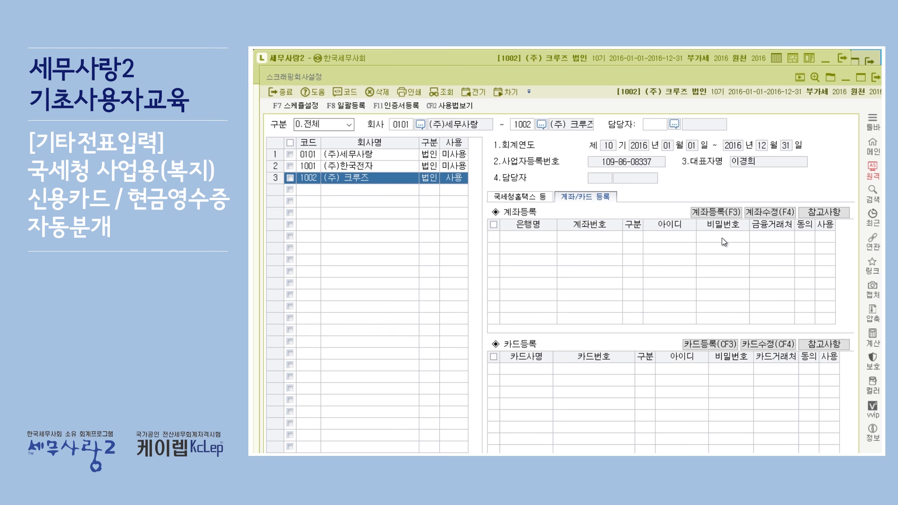
pyautogui.moveTo(540, 71); pyautogui.dragTo(531, 59)
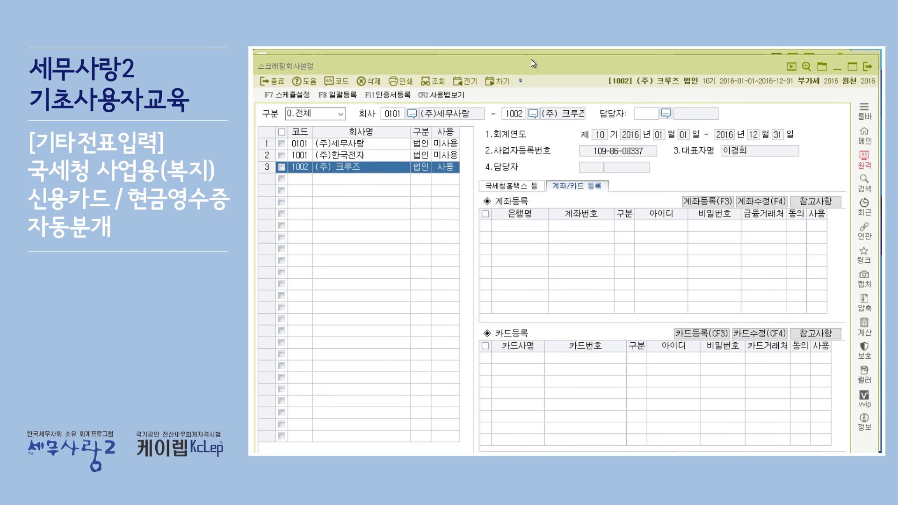
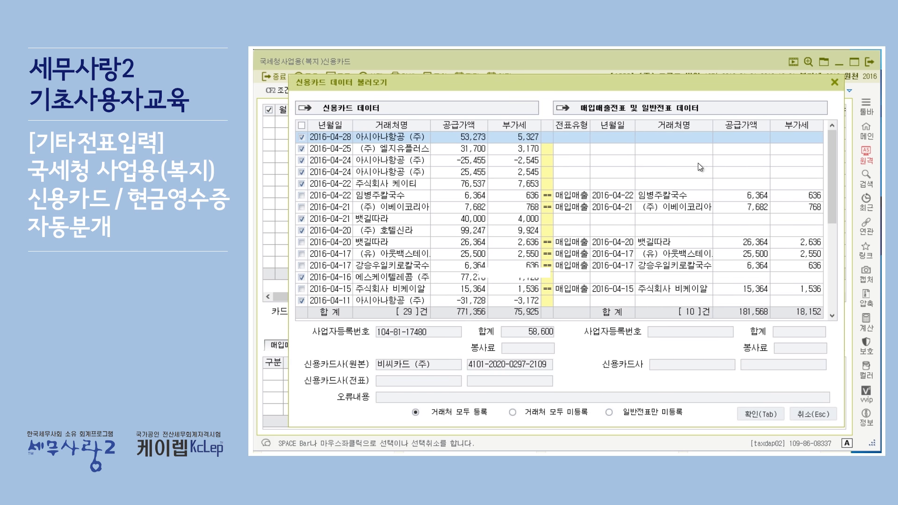
# Discard the loaded credit card data list and try to query 사업용카드 data for June 2016 only
pyautogui.click(834, 82)
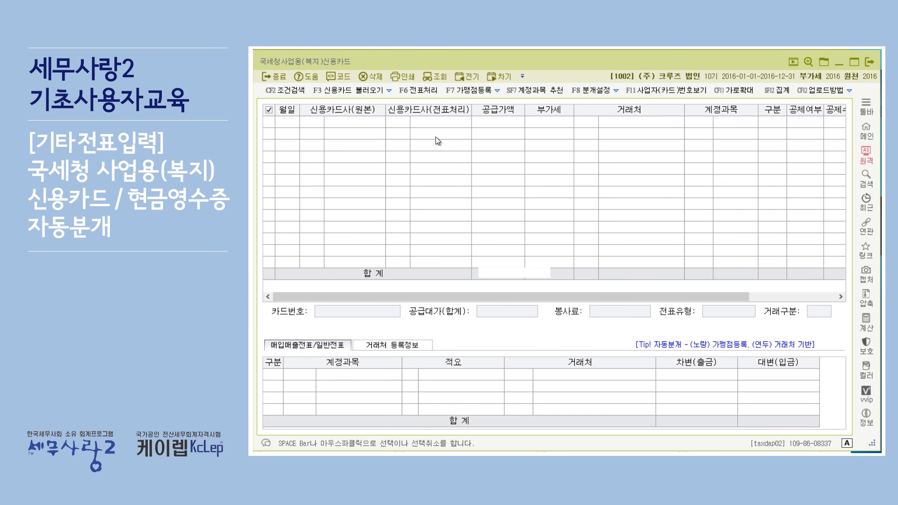
pyautogui.click(340, 93)
pyautogui.click(539, 258)
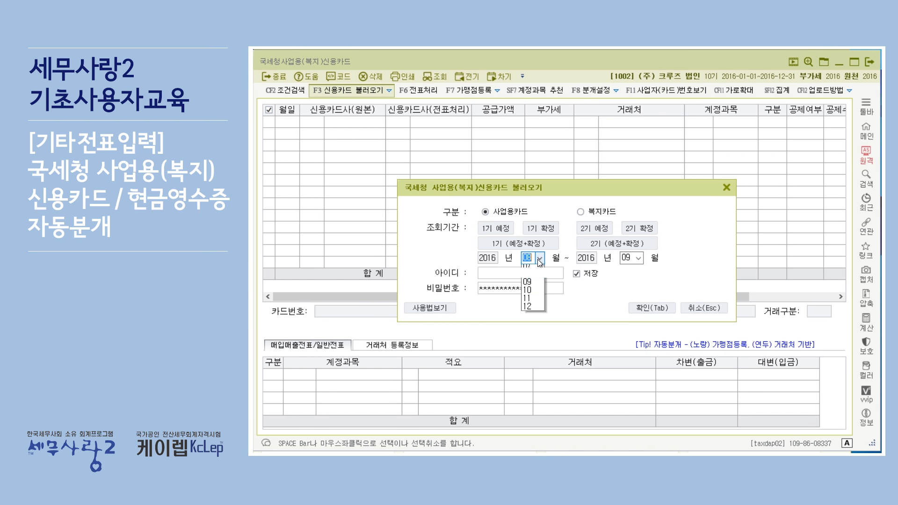
pyautogui.click(535, 309)
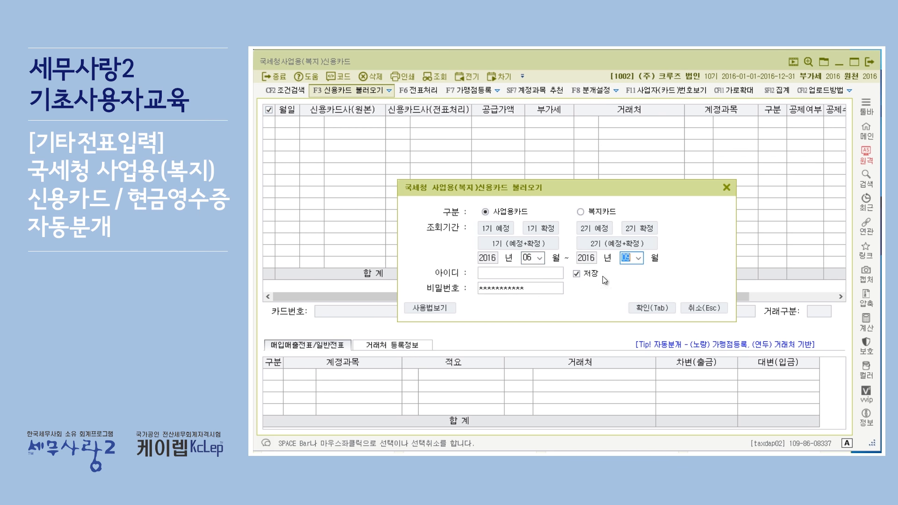
pyautogui.click(635, 259)
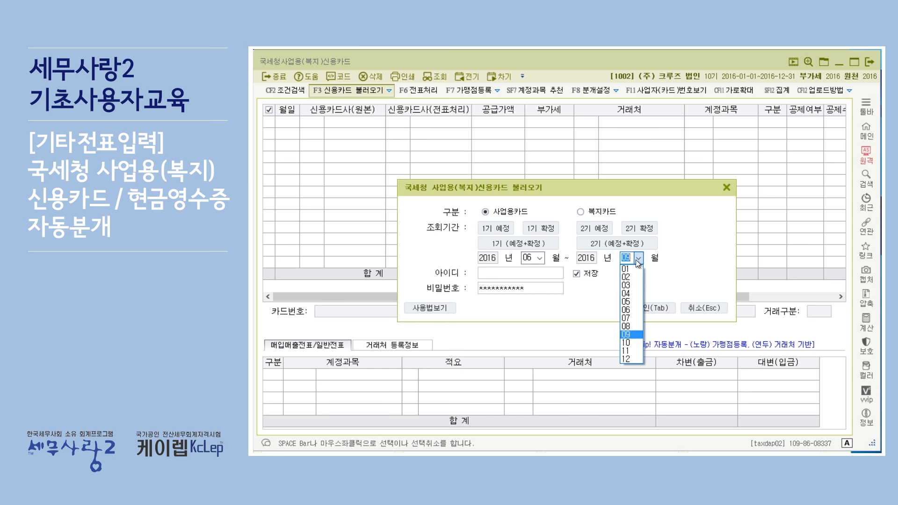
pyautogui.click(628, 309)
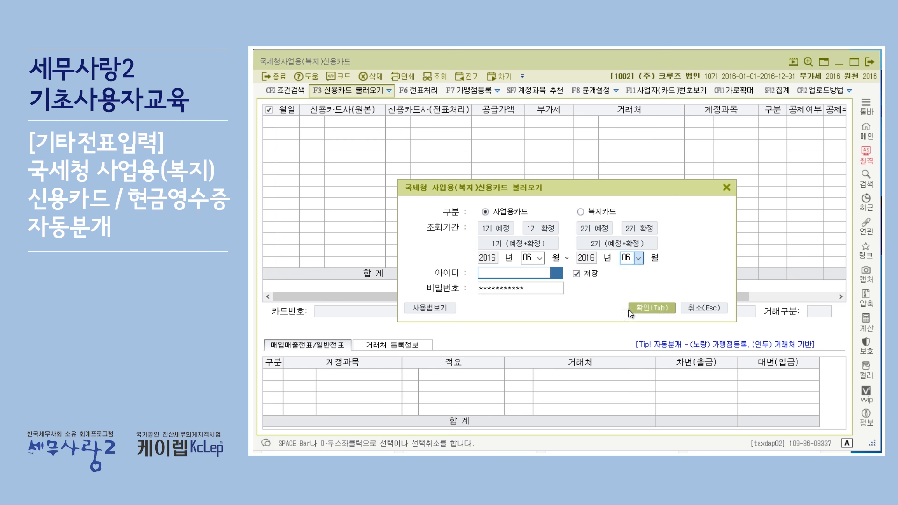
pyautogui.click(656, 308)
pyautogui.press('Return')
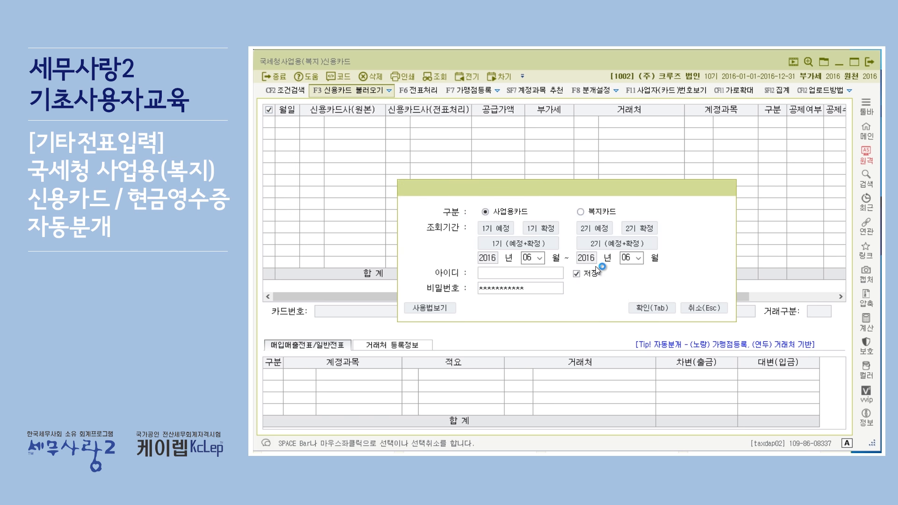
pyautogui.click(778, 319)
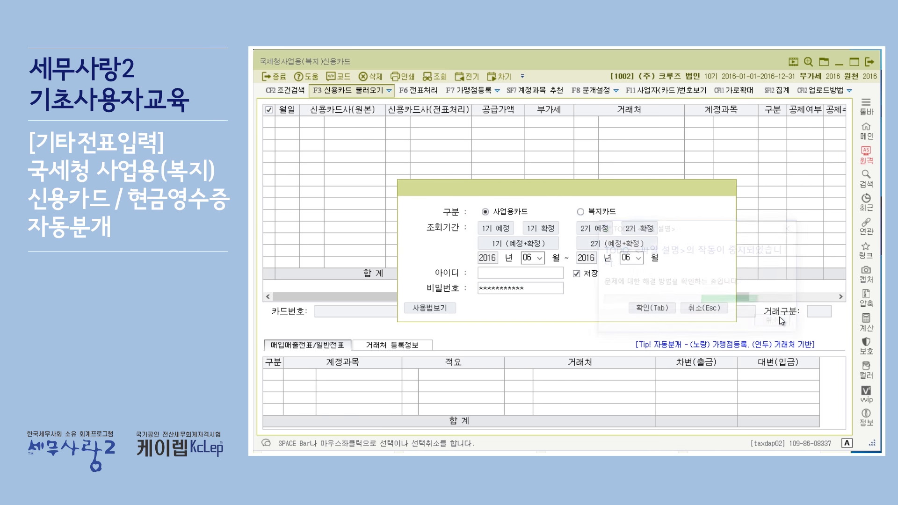
pyautogui.click(772, 321)
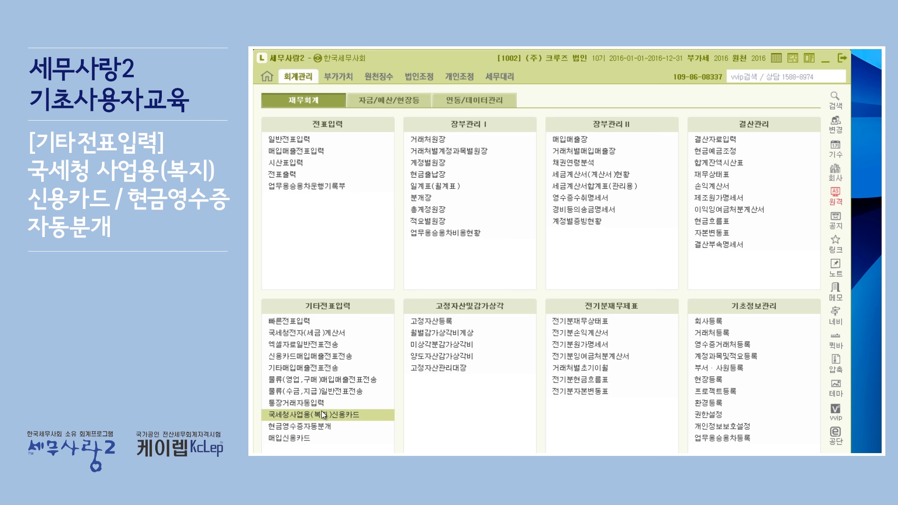
# Reopen the 국세청사업용(복지)신용카드 screen, dismiss its loading dialog, and maximize the window
pyautogui.click(322, 414)
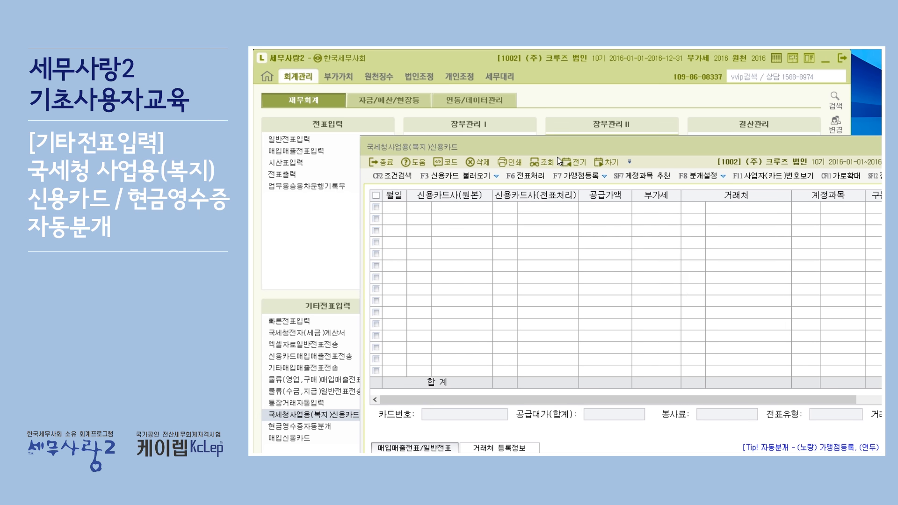
pyautogui.click(532, 160)
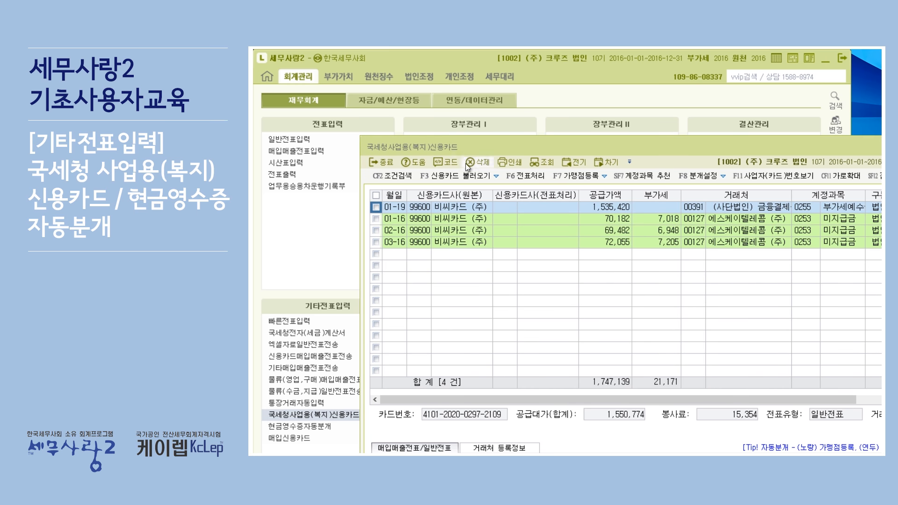
pyautogui.click(444, 180)
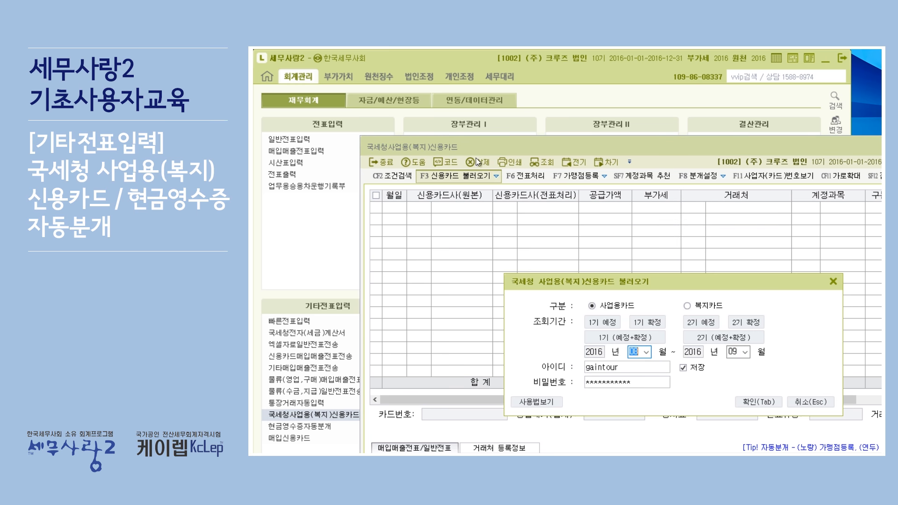
pyautogui.click(832, 281)
pyautogui.doubleClick(638, 147)
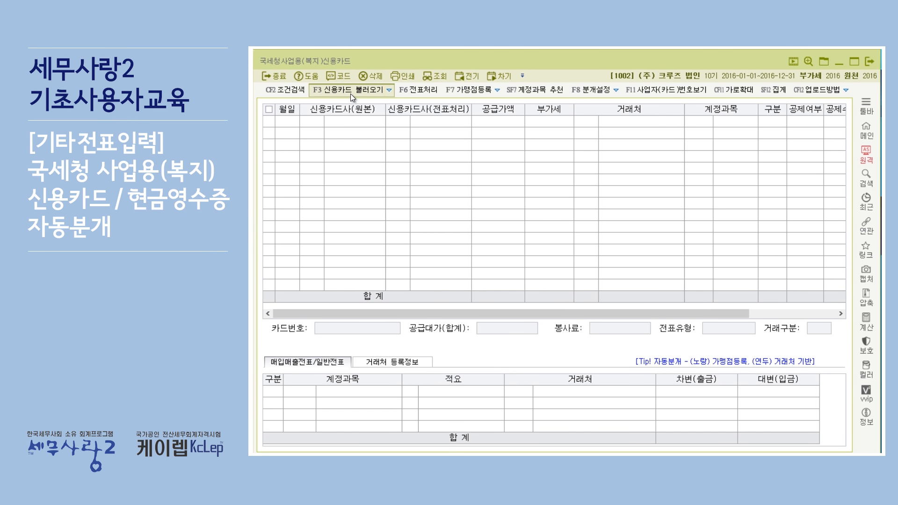
# Query 사업용카드 transactions from HomeTax for the period 2016/06 to 2016/06
pyautogui.click(350, 93)
pyautogui.click(539, 266)
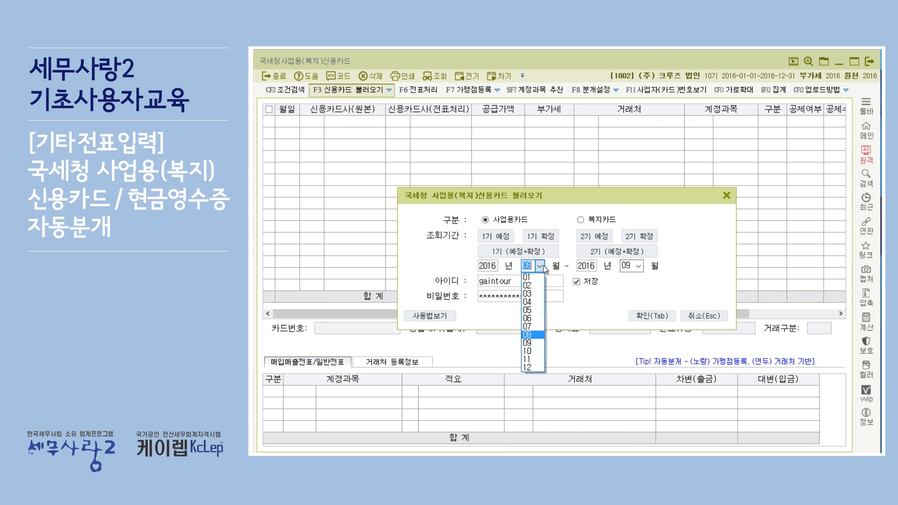
pyautogui.click(529, 318)
pyautogui.click(638, 266)
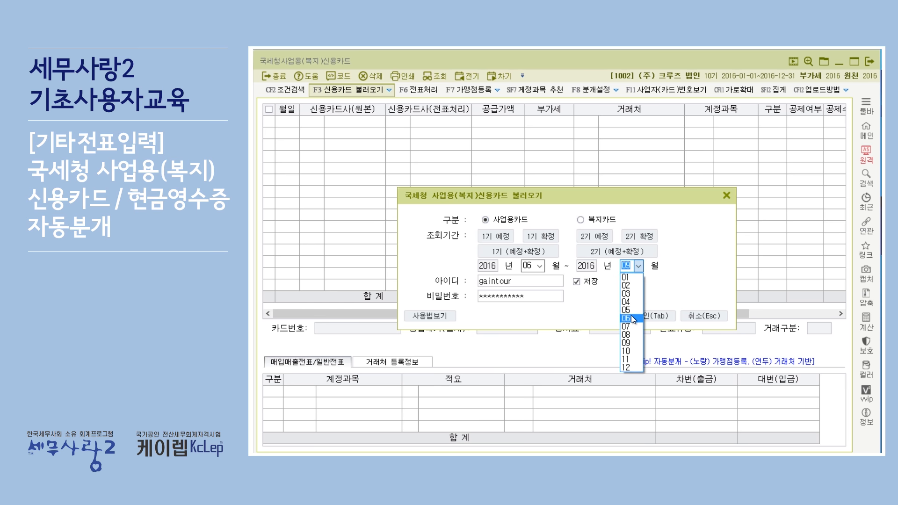
pyautogui.click(631, 318)
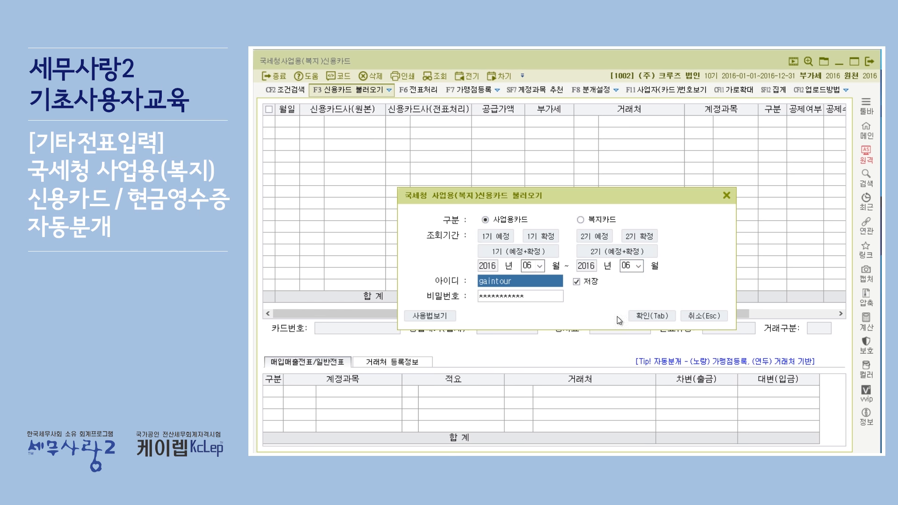
pyautogui.click(655, 315)
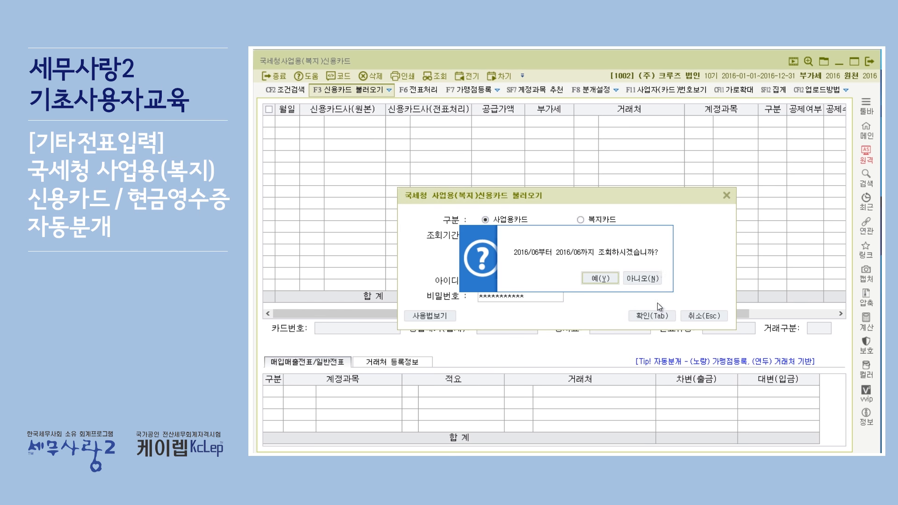
pyautogui.click(602, 277)
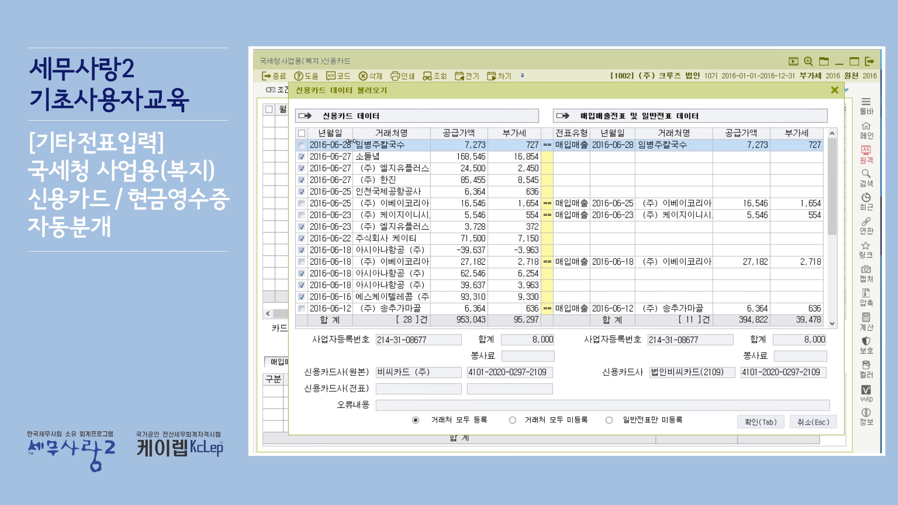
# Sort the retrieved card data by 년월일 and import the checked transactions with 거래처 모두 등록
pyautogui.click(346, 132)
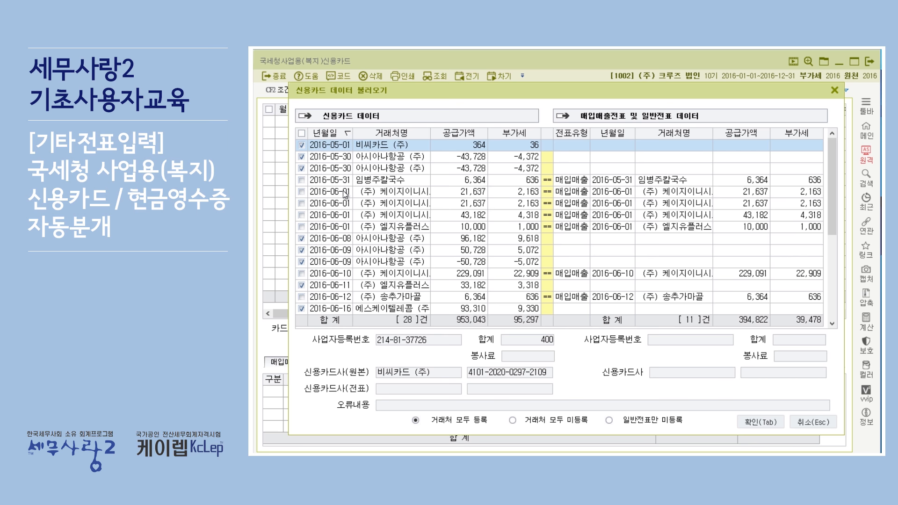
pyautogui.scroll(-1, 345, 195)
pyautogui.scroll(1, 344, 195)
pyautogui.click(350, 160)
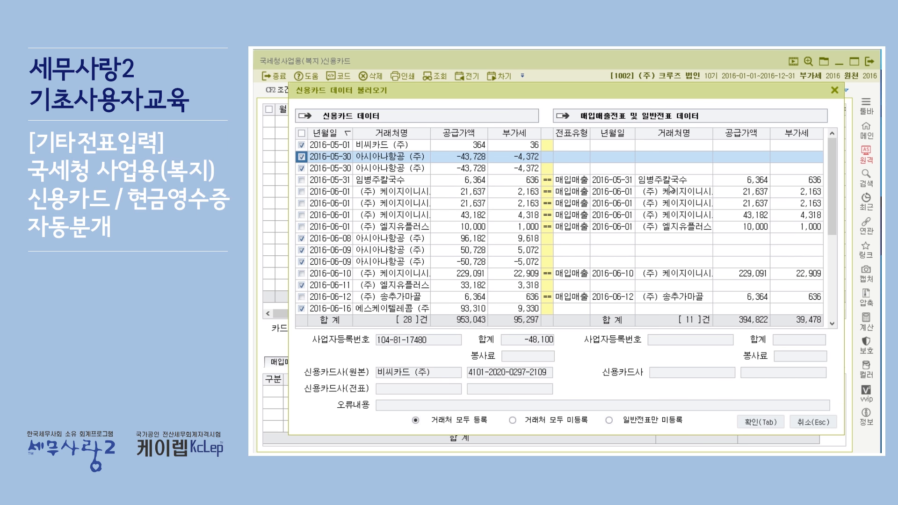
pyautogui.scroll(-1, 640, 211)
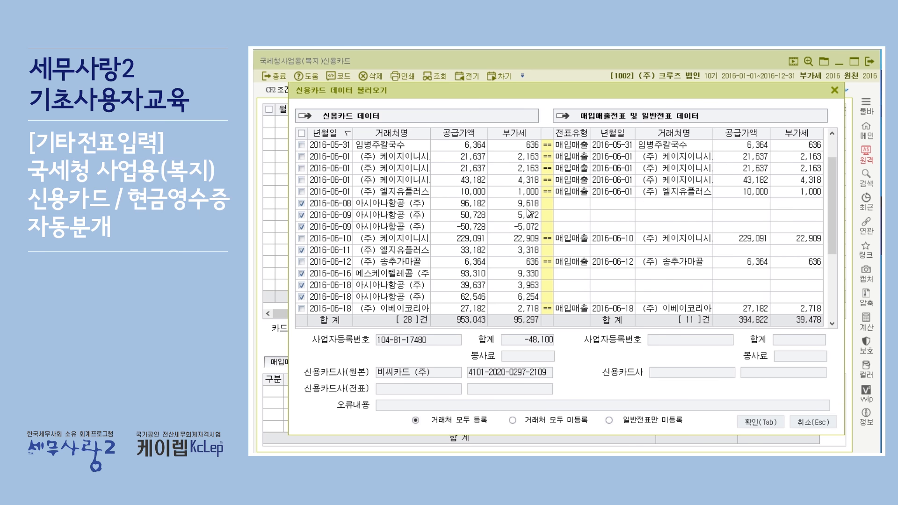
pyautogui.scroll(1, 580, 213)
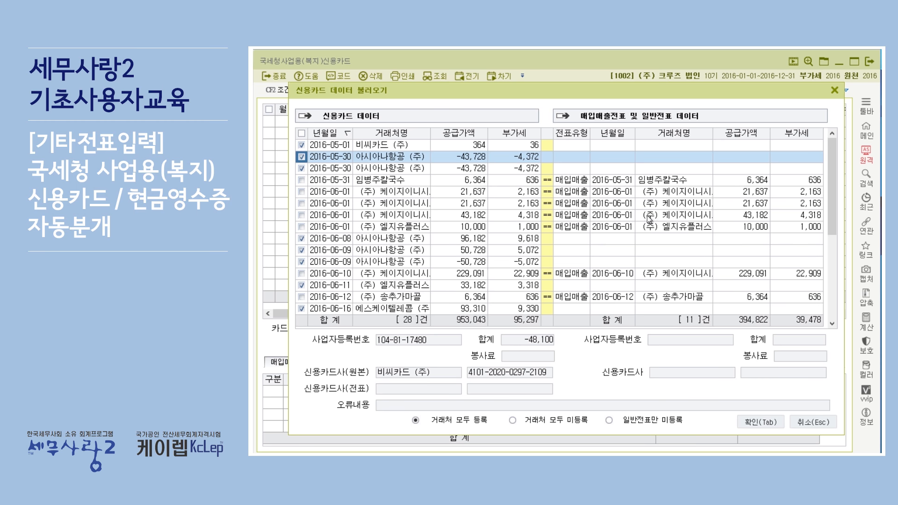
pyautogui.scroll(-2, 636, 230)
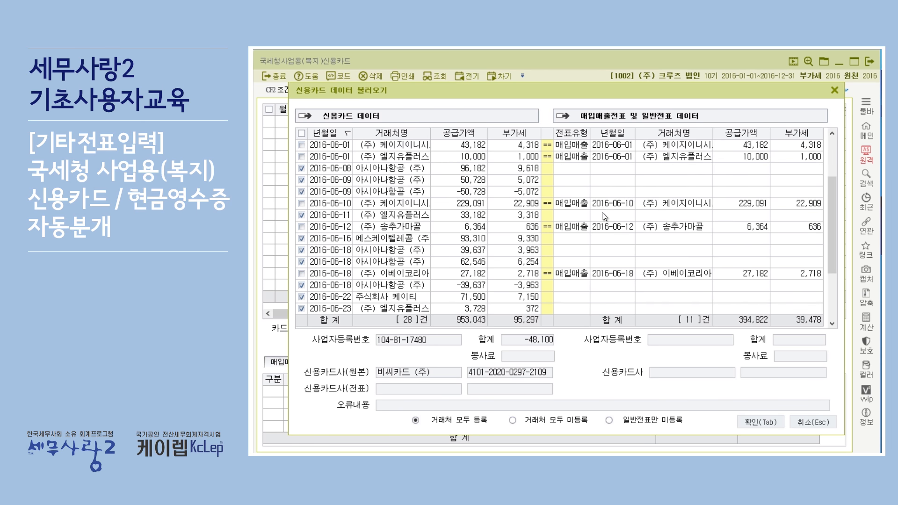
pyautogui.scroll(-2, 601, 212)
pyautogui.scroll(-1, 474, 239)
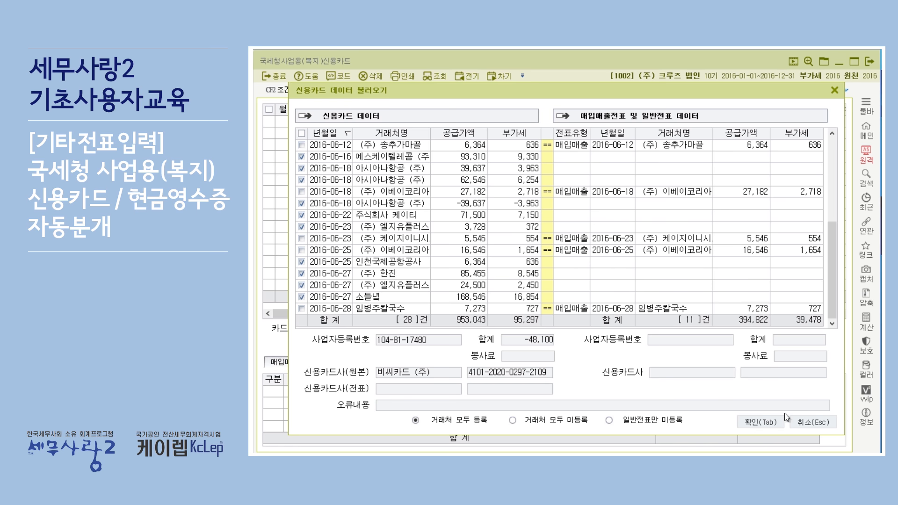
pyautogui.click(775, 422)
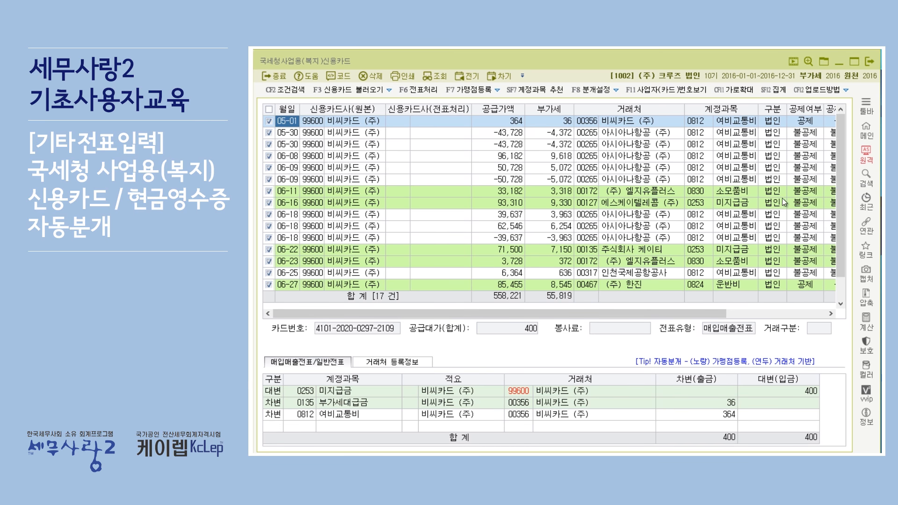
# Examine the journal entries and 계정과목 of the imported 엘지유플러스 and 아시아나항공 transactions
pyautogui.click(452, 192)
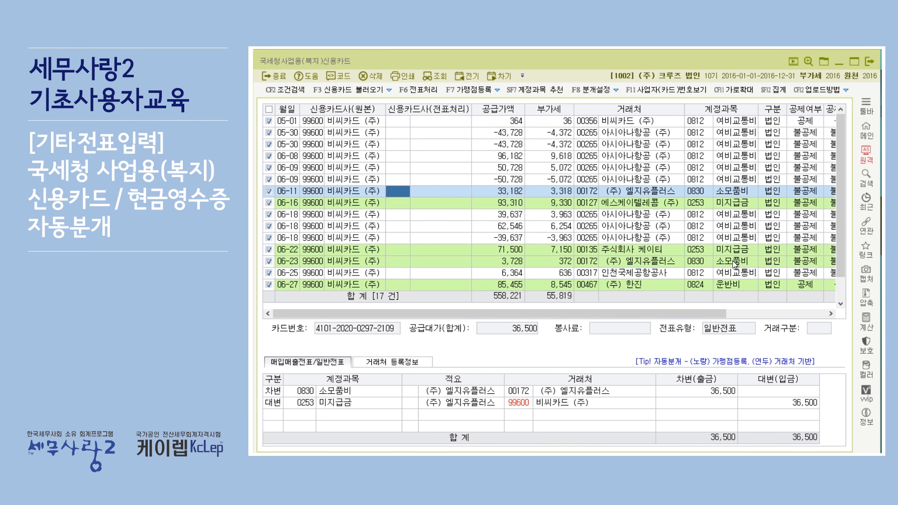
pyautogui.scroll(-1, 616, 229)
pyautogui.click(449, 155)
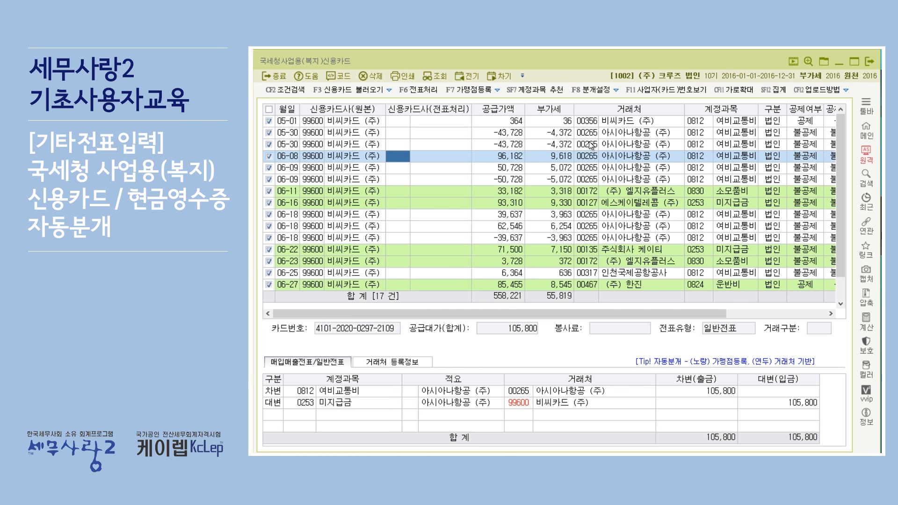
pyautogui.click(359, 391)
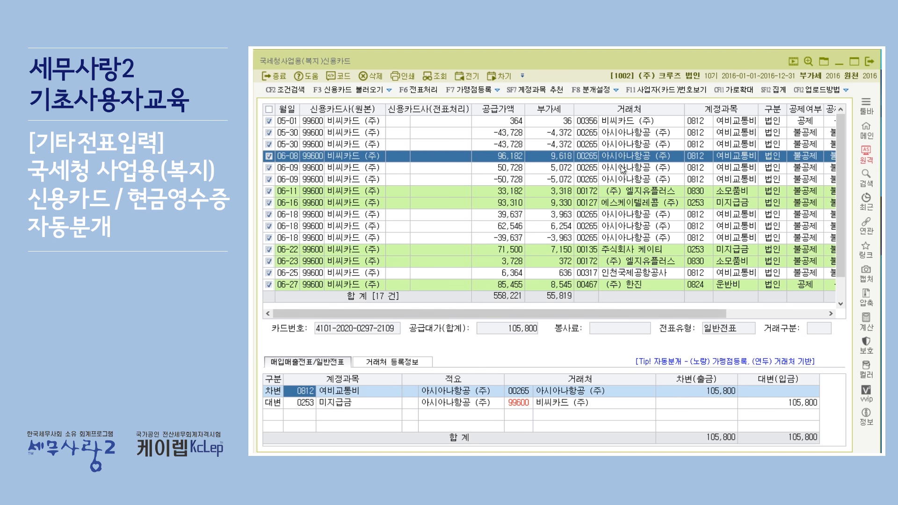
pyautogui.click(740, 134)
pyautogui.click(742, 156)
pyautogui.click(742, 168)
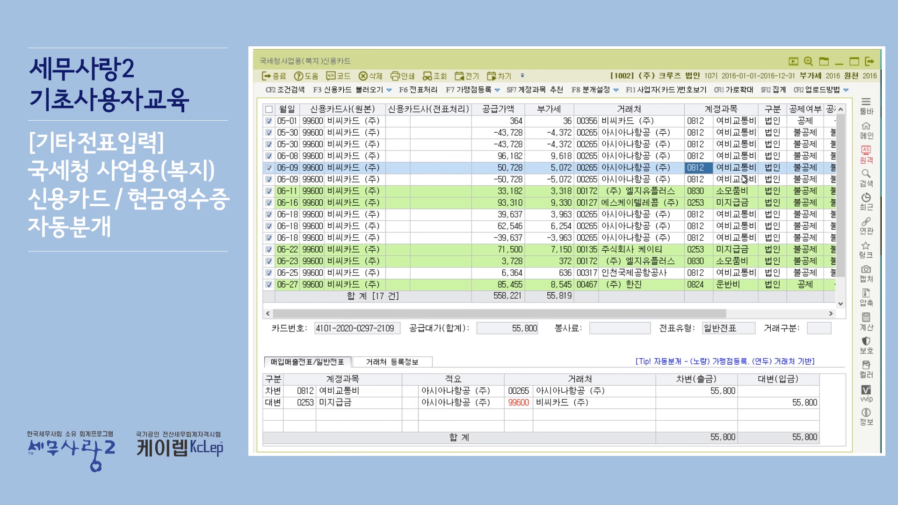
pyautogui.scroll(-2, 743, 180)
pyautogui.scroll(2, 743, 180)
# View the 계정과목 추천 results for the 06-09 아시아나항공 and 06-11 엘지유플러스 transactions and dismiss them
pyautogui.click(558, 87)
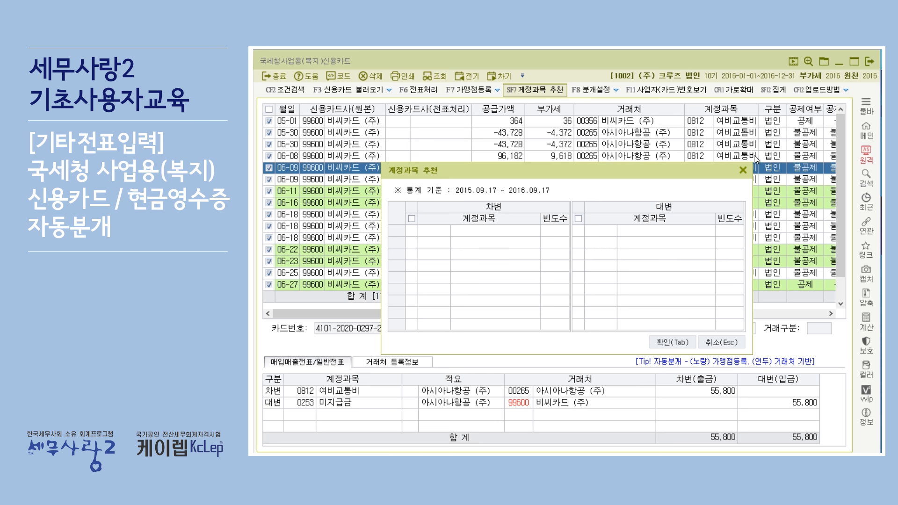
pyautogui.click(744, 170)
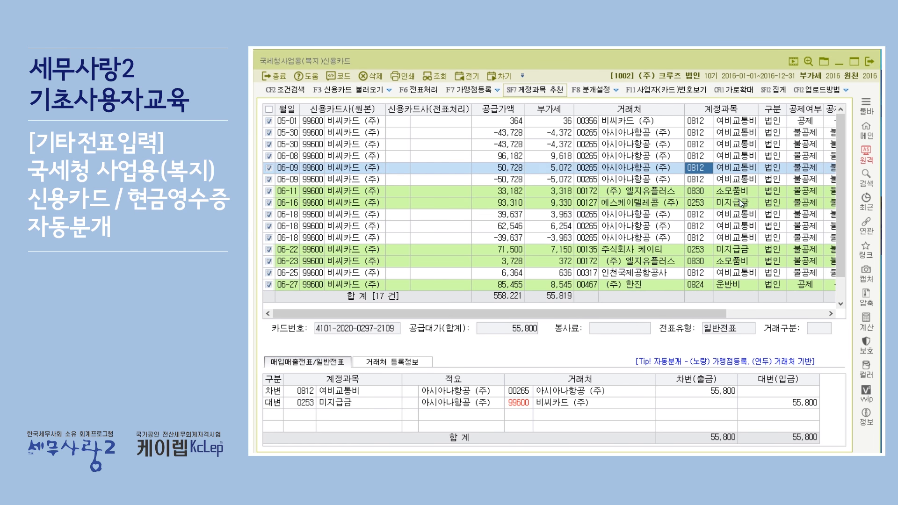
pyautogui.click(462, 201)
pyautogui.click(458, 190)
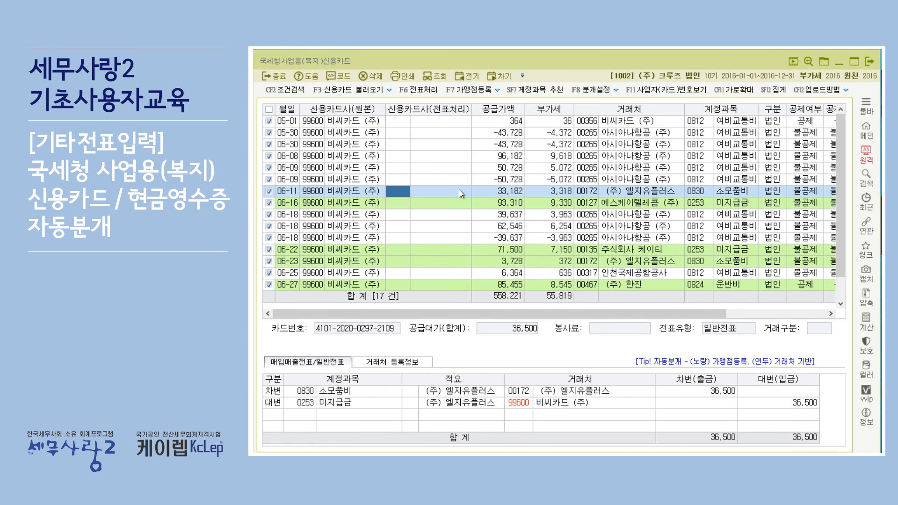
pyautogui.click(556, 89)
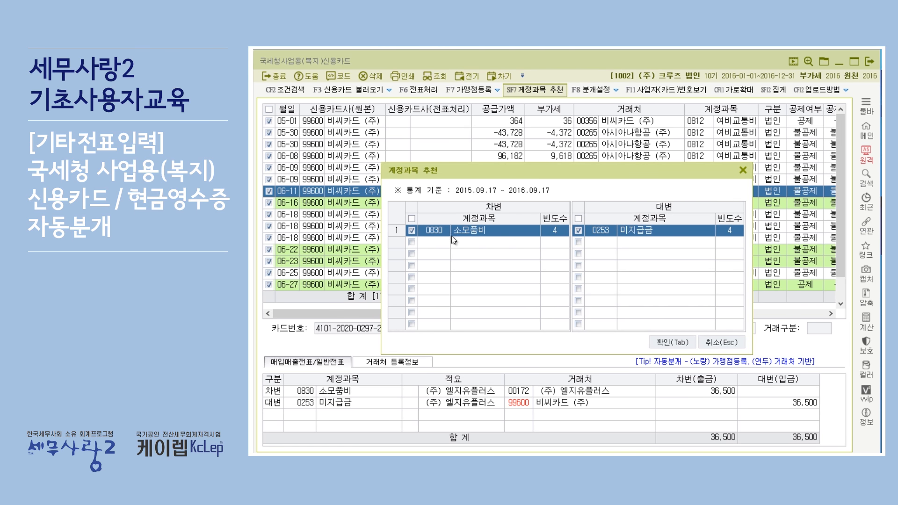
pyautogui.click(720, 342)
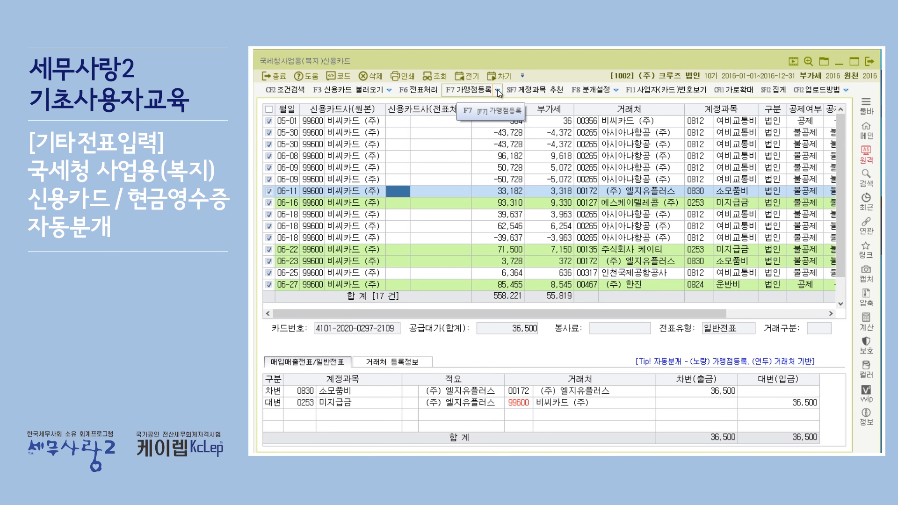
# View the 가맹점등록 dialog for the 06-11 엘지유플러스 and first 05-30 아시아나항공 transactions, closing it without registering anything
pyautogui.click(467, 90)
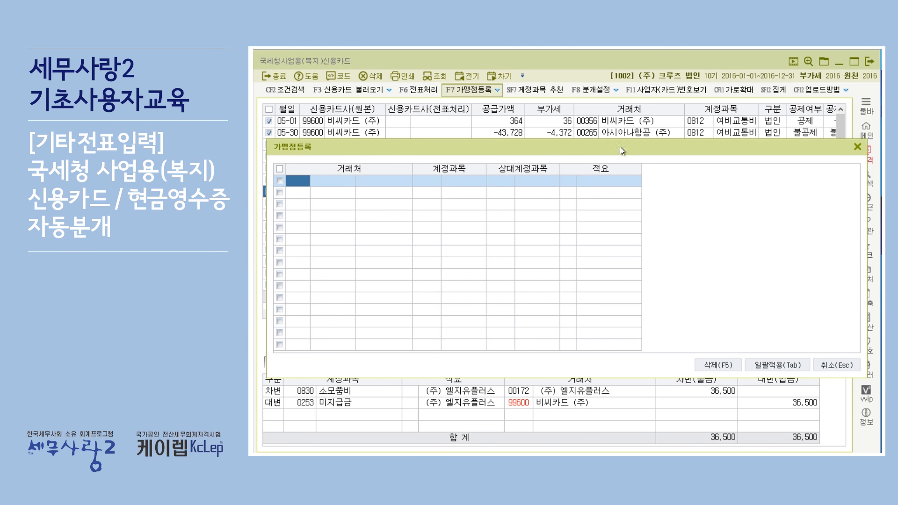
pyautogui.click(858, 147)
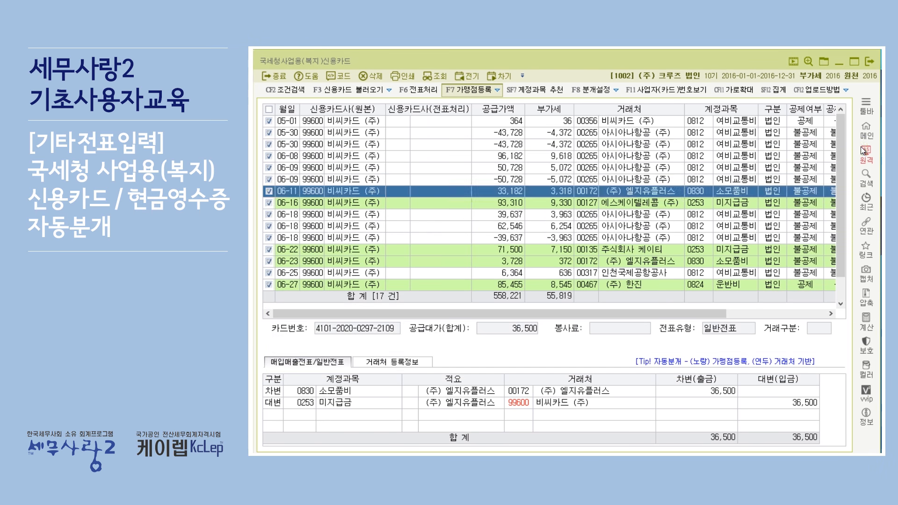
pyautogui.click(642, 135)
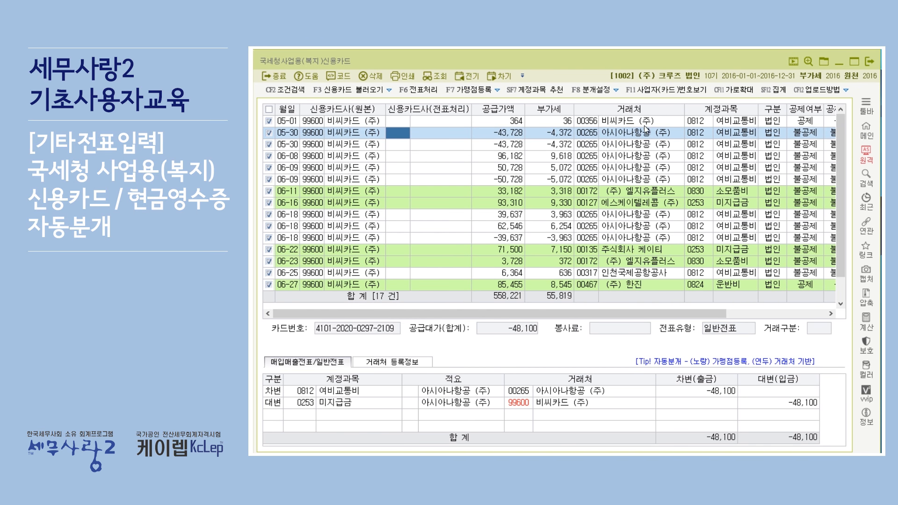
pyautogui.click(481, 93)
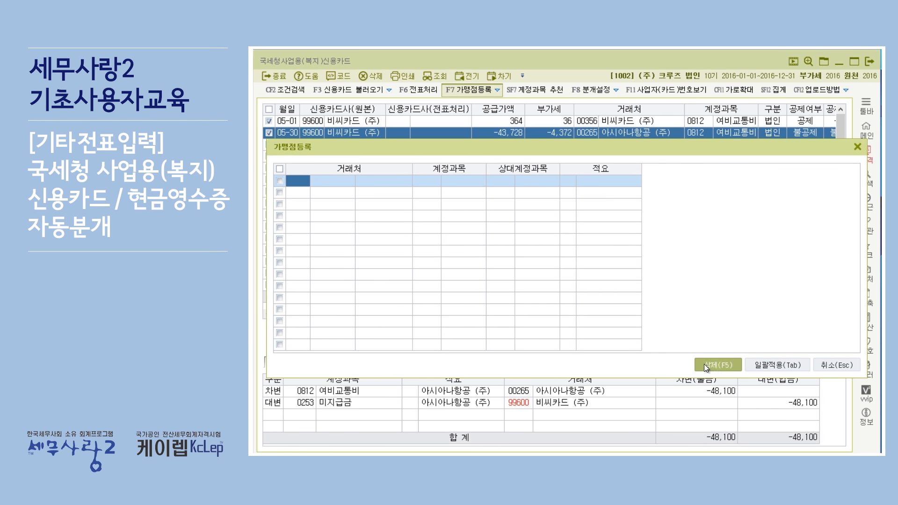
pyautogui.click(832, 370)
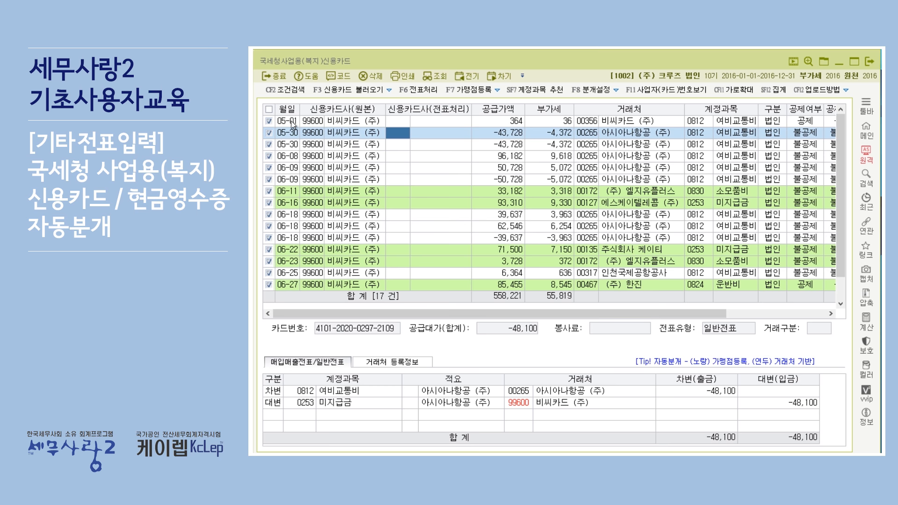
# Keep only the first 05-30 아시아나항공 transaction checked and view its 계정과목 추천 and 분개설정 dialogs without changes
pyautogui.click(270, 133)
pyautogui.click(540, 91)
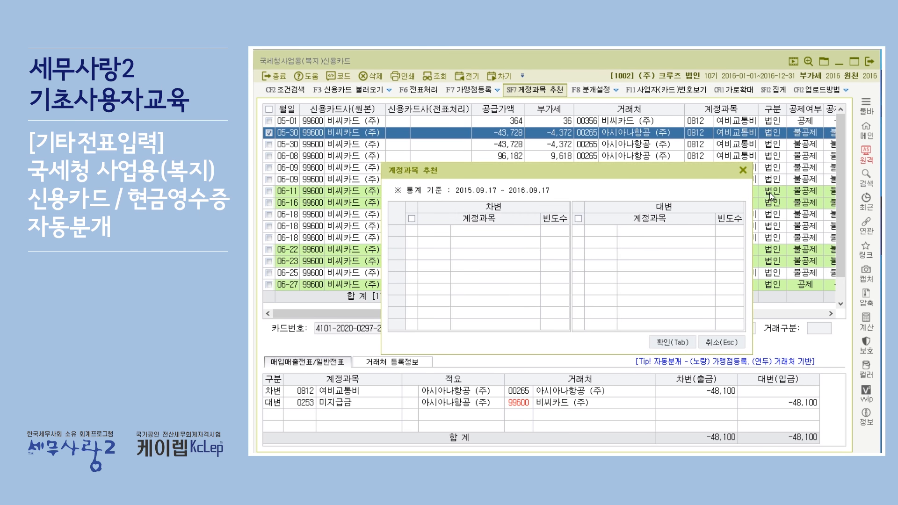
pyautogui.click(742, 172)
pyautogui.click(596, 89)
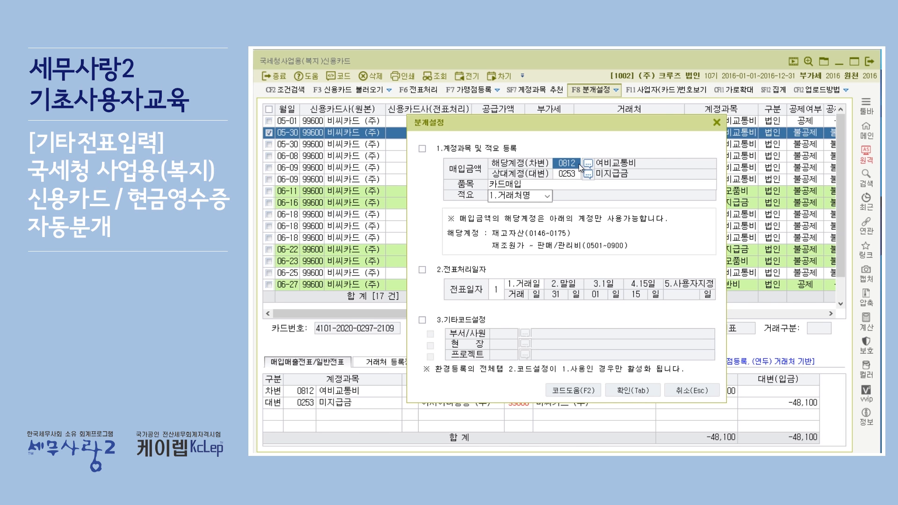
pyautogui.click(715, 123)
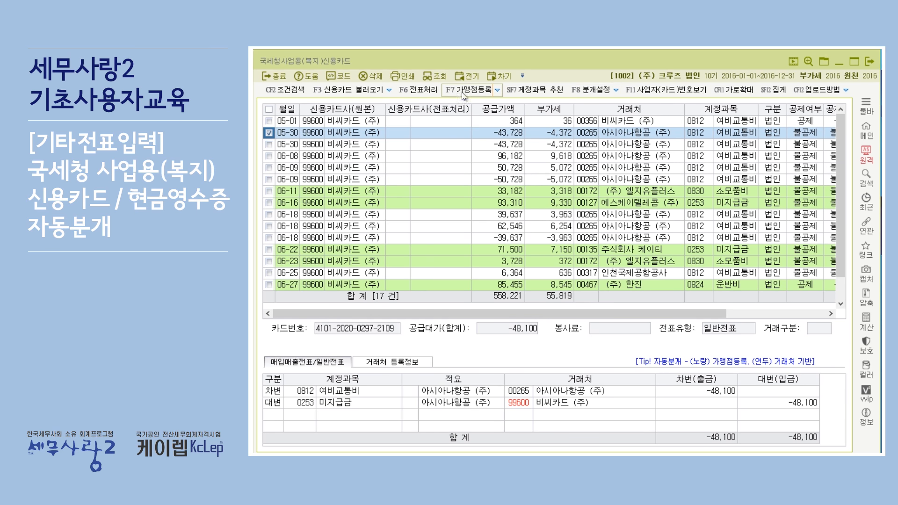
# View the additional 가맹점등록 options and the 일괄변경 settings under 분개설정, closing them without changes
pyautogui.click(496, 94)
pyautogui.click(497, 94)
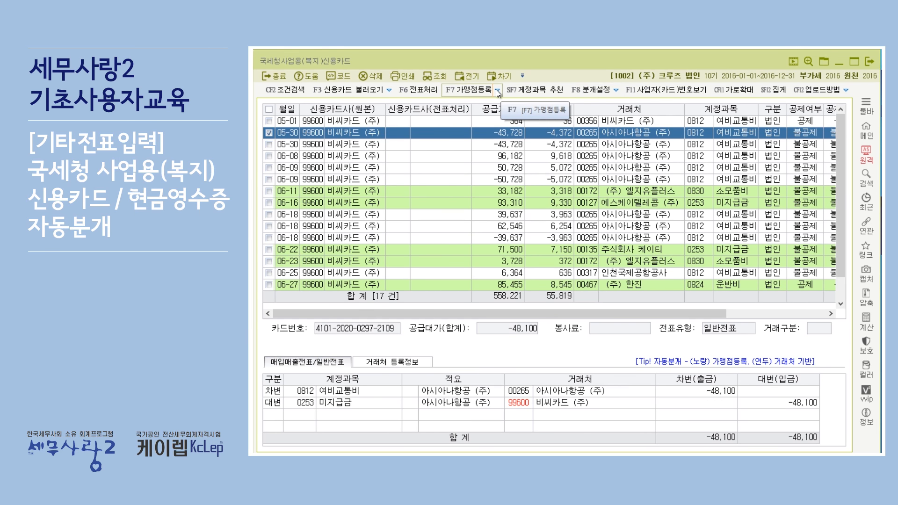
pyautogui.click(496, 90)
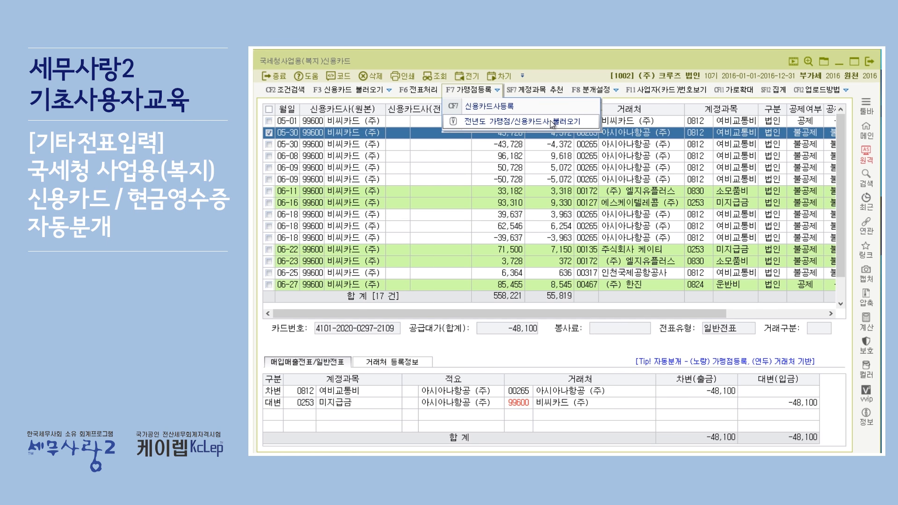
pyautogui.moveTo(617, 88)
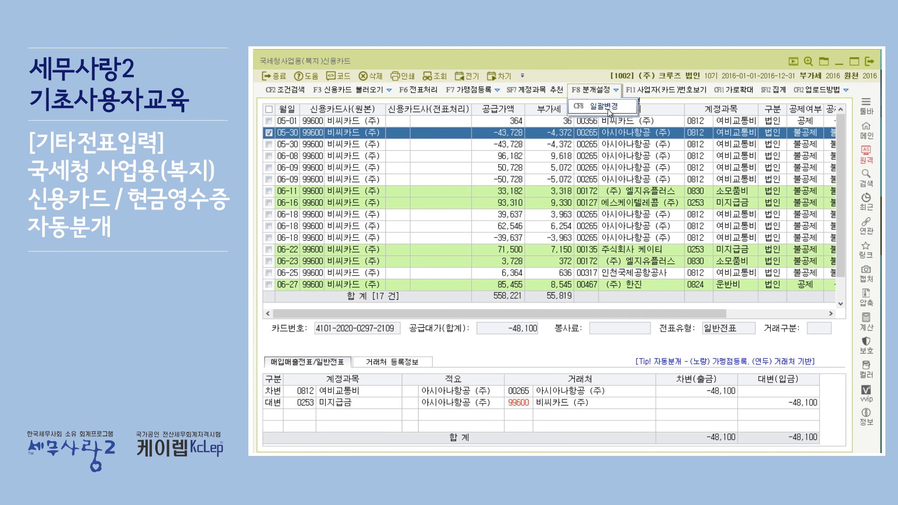
pyautogui.click(607, 109)
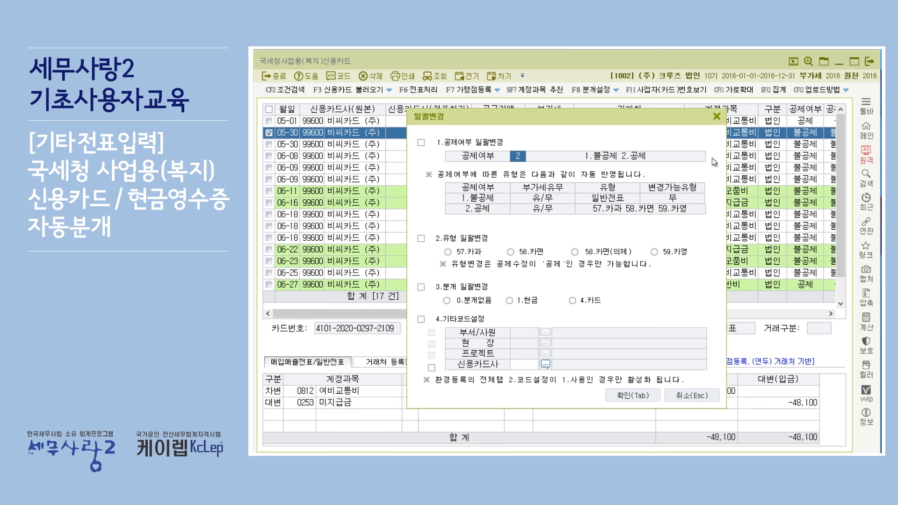
pyautogui.click(717, 117)
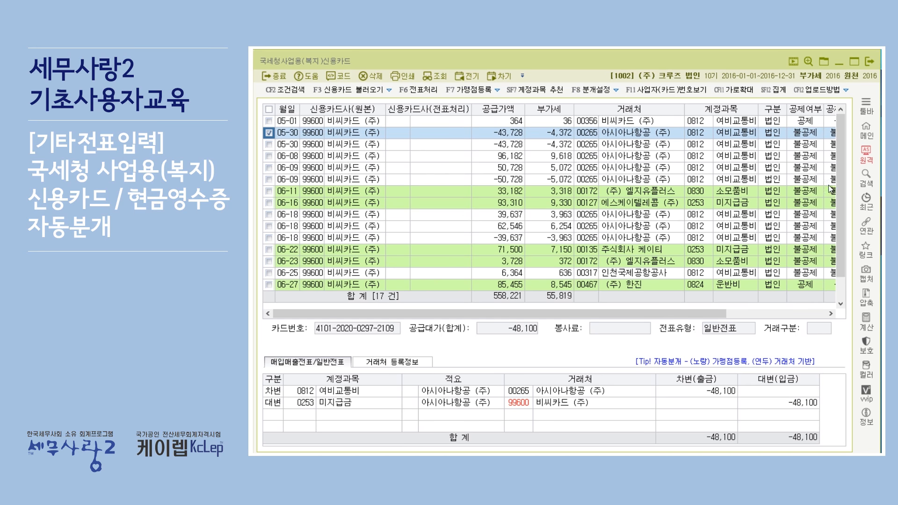
# Examine the 유형 column and journal lines for the 05-01 비씨카드 and first 05-30 아시아나항공 transactions
pyautogui.moveTo(708, 316); pyautogui.dragTo(787, 313)
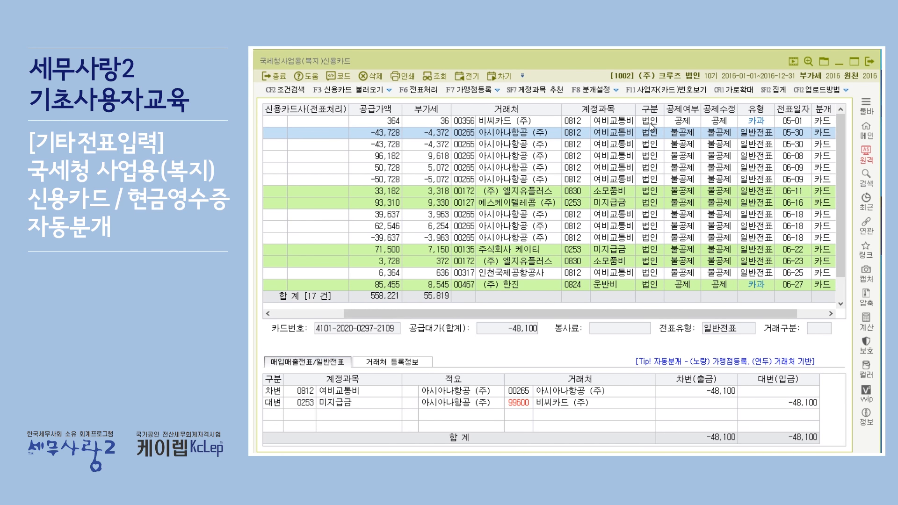
pyautogui.click(759, 120)
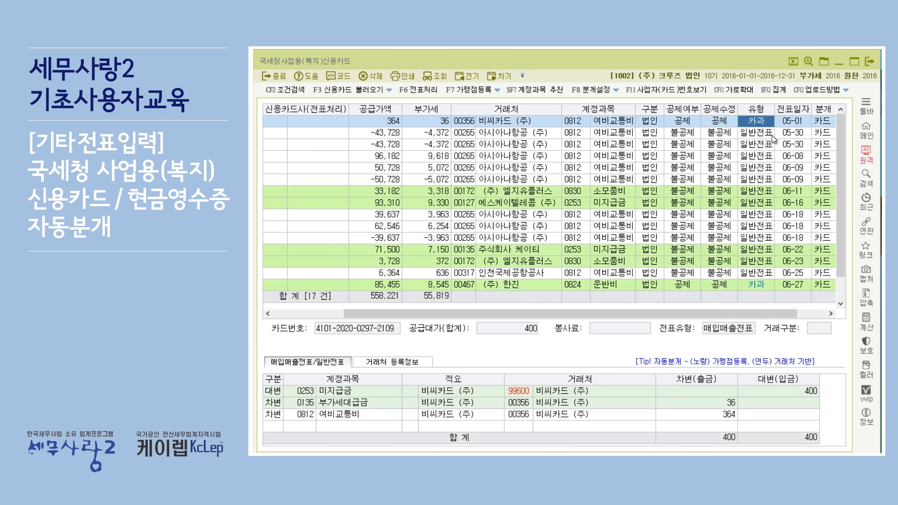
pyautogui.click(716, 137)
pyautogui.click(757, 135)
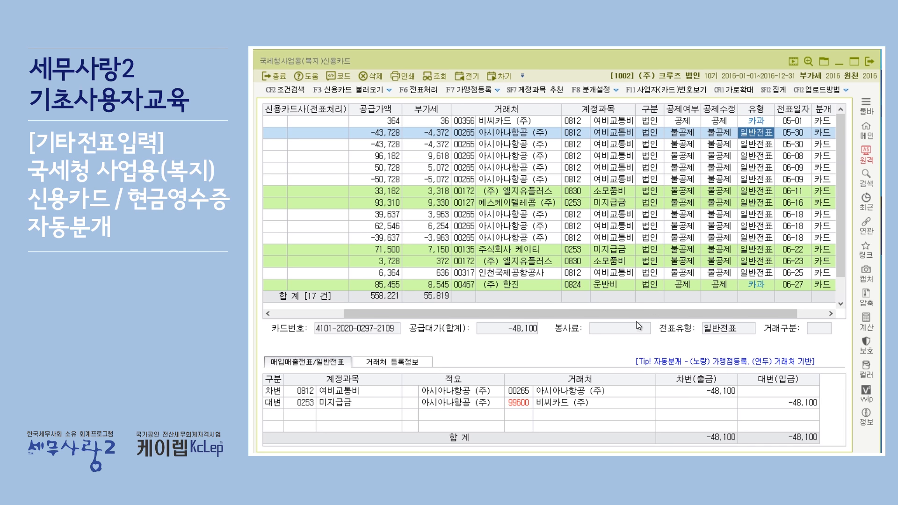
pyautogui.moveTo(630, 314); pyautogui.dragTo(482, 314)
# Try the 가로확대 wide view of the transaction list and restore it with 가로축소
pyautogui.click(734, 89)
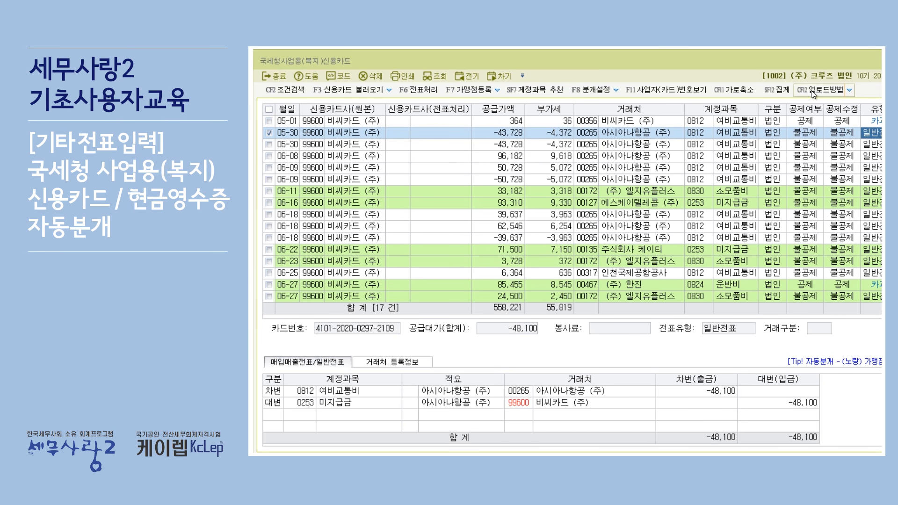
pyautogui.click(744, 92)
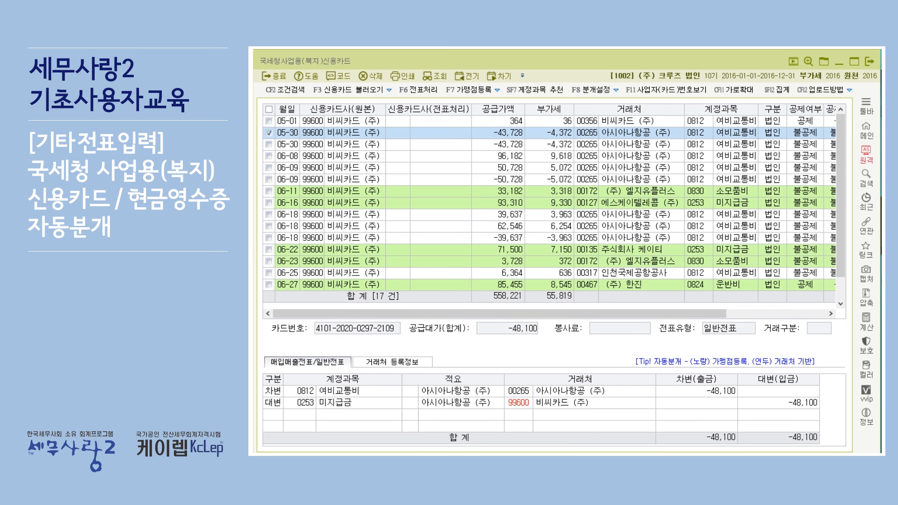
pyautogui.click(738, 93)
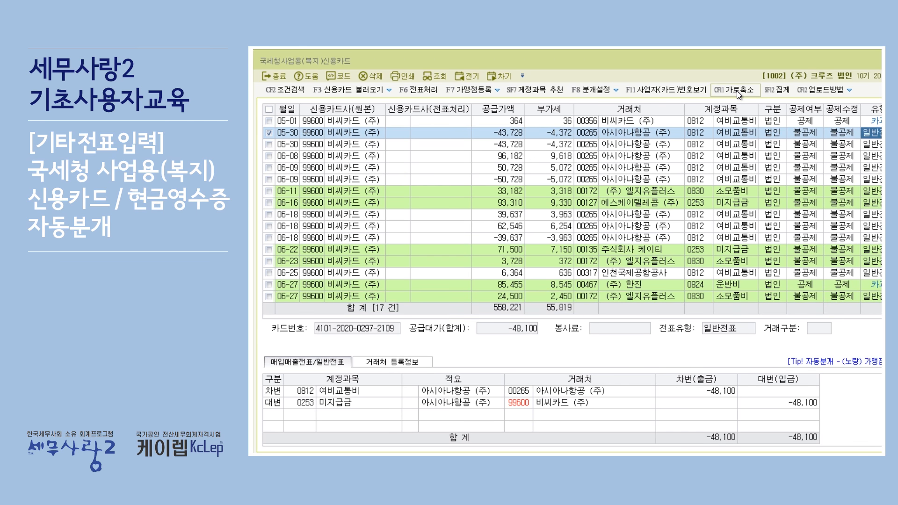
pyautogui.click(736, 90)
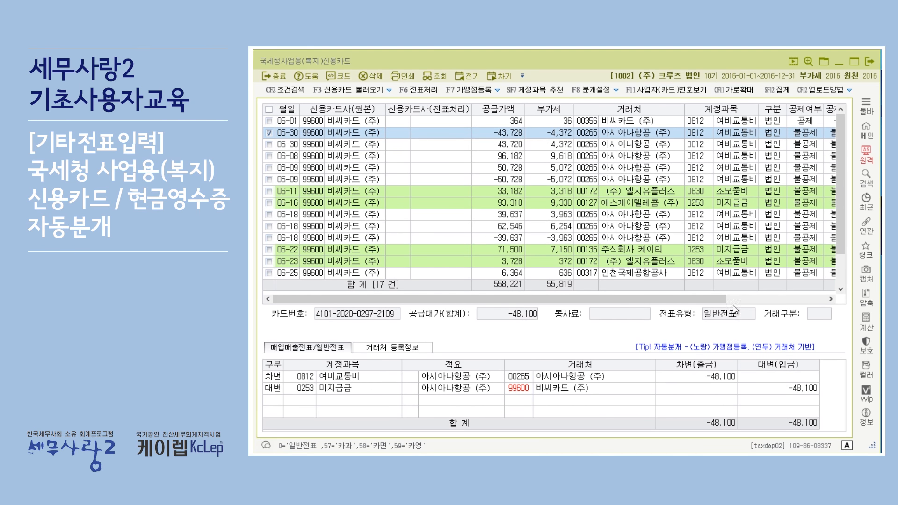
pyautogui.click(734, 142)
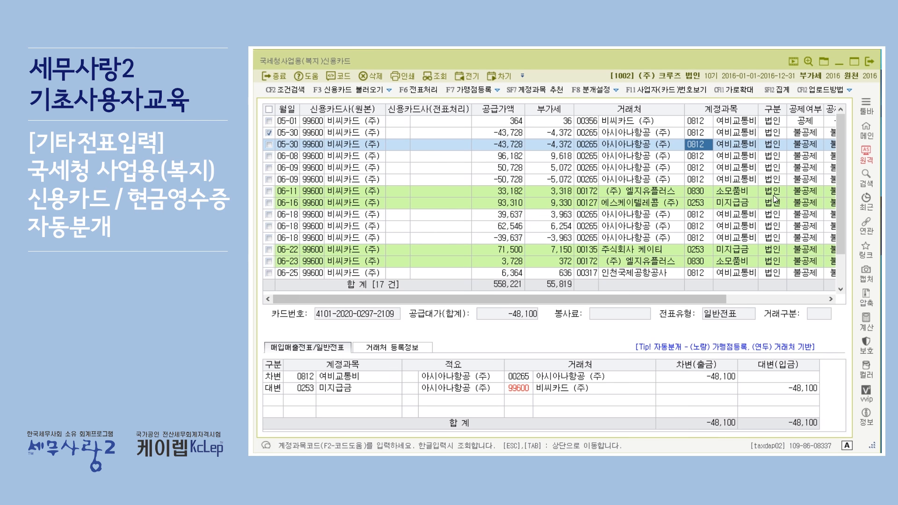
pyautogui.click(812, 133)
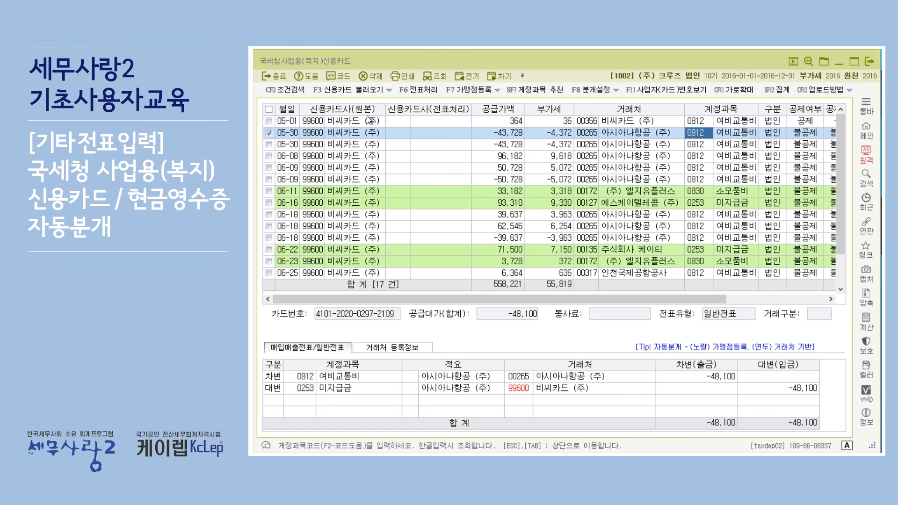
# Import the business card transactions from 사업용신용카드 세액공제내역.xlsx using 사업용카드 불러오기
pyautogui.click(390, 89)
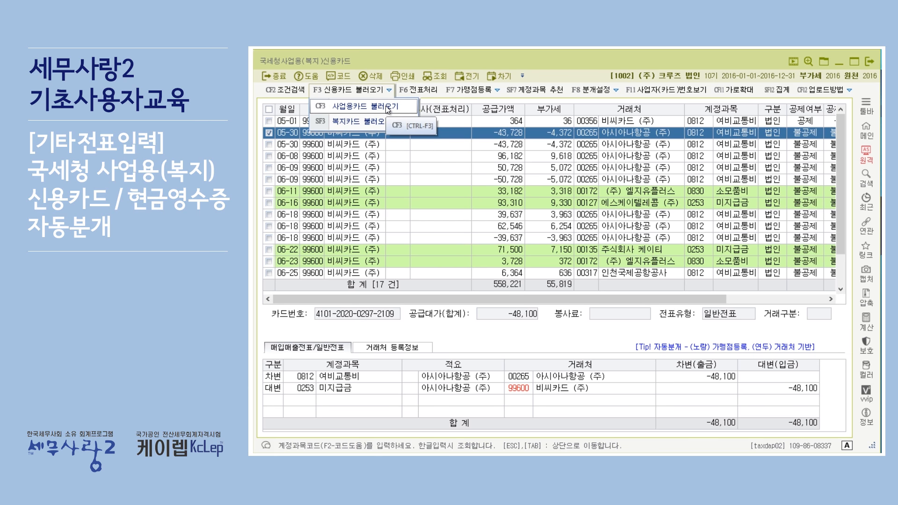
pyautogui.click(386, 108)
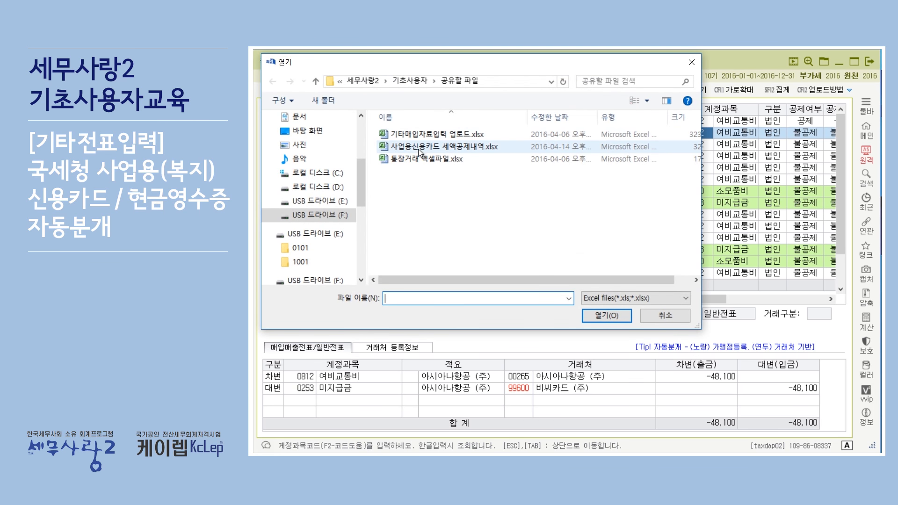
pyautogui.click(438, 146)
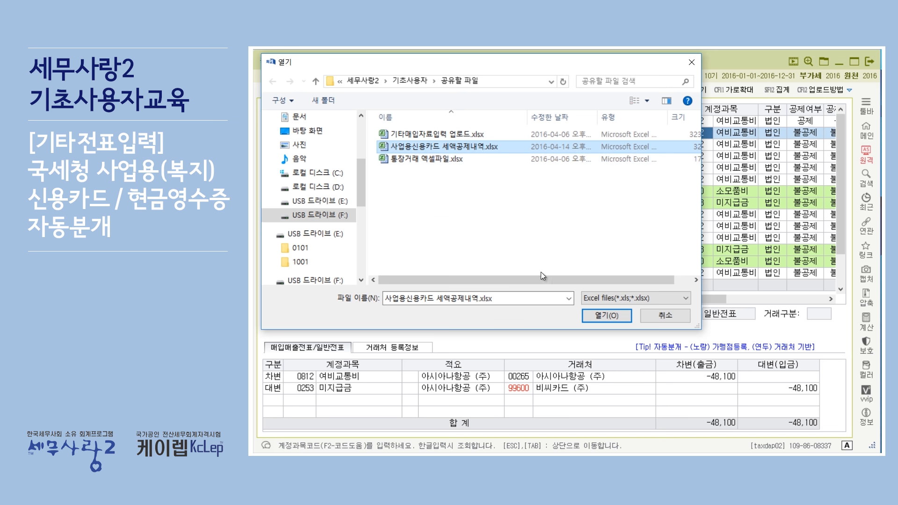
pyautogui.click(611, 319)
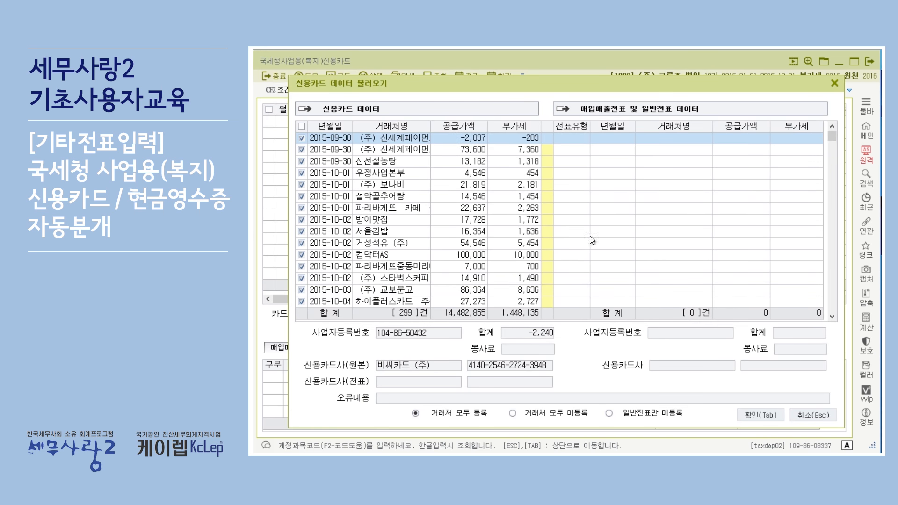
pyautogui.scroll(-8, 395, 161)
pyautogui.scroll(8, 395, 163)
pyautogui.click(767, 418)
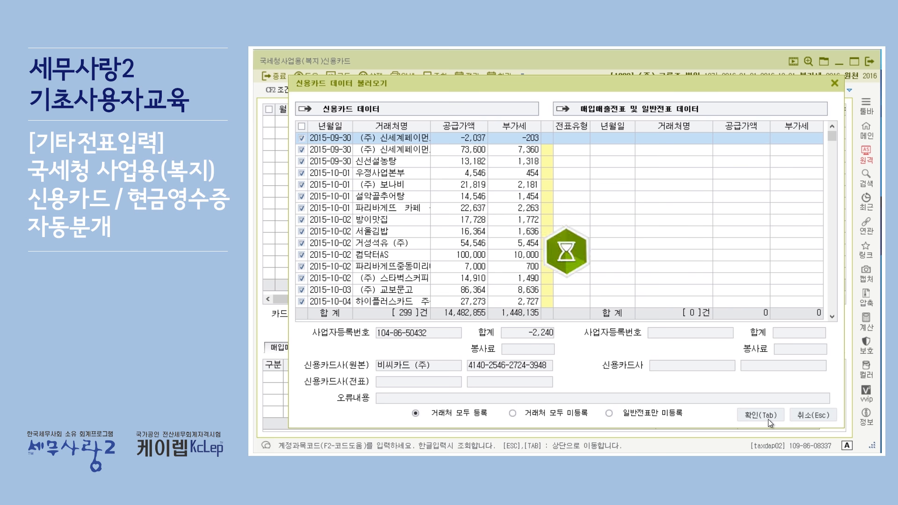
# Review the imported October transactions and the journal lines of entries such as 10-20 서울김밥, 10-20 엘지씨엔에스 and 10-21 본가
pyautogui.scroll(-6, 416, 159)
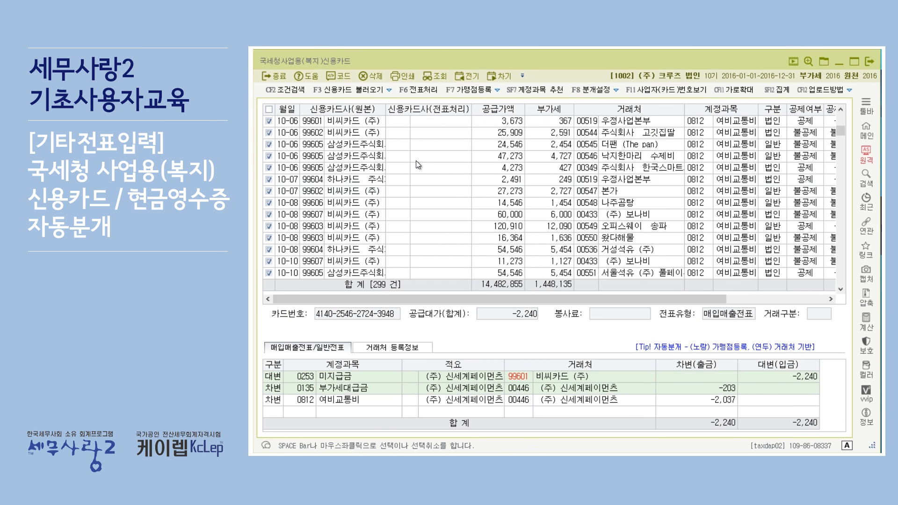
pyautogui.scroll(-5, 416, 160)
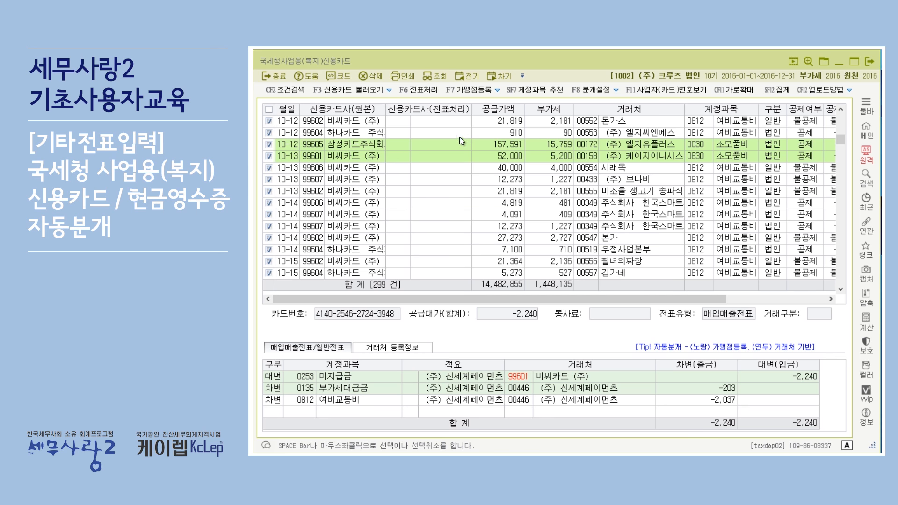
pyautogui.click(452, 145)
pyautogui.click(452, 156)
pyautogui.click(449, 205)
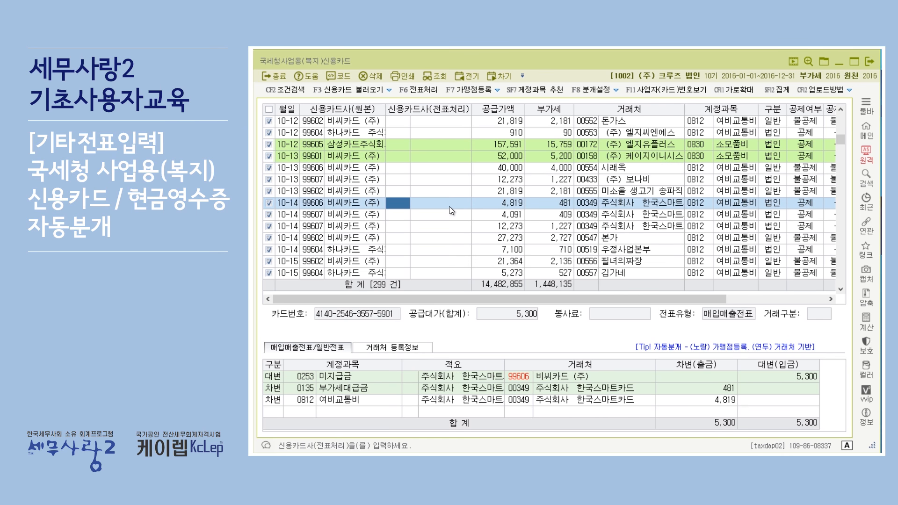
pyautogui.scroll(-5, 448, 206)
pyautogui.click(634, 187)
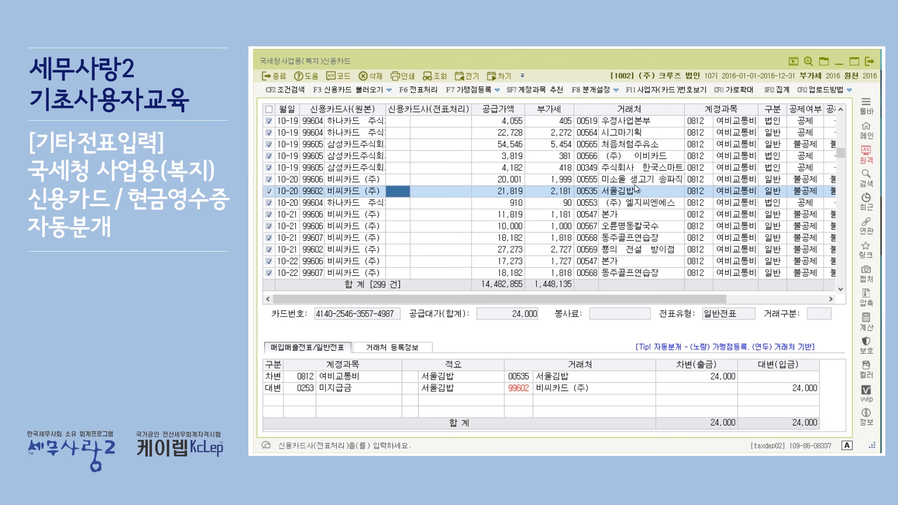
pyautogui.click(451, 262)
pyautogui.click(467, 204)
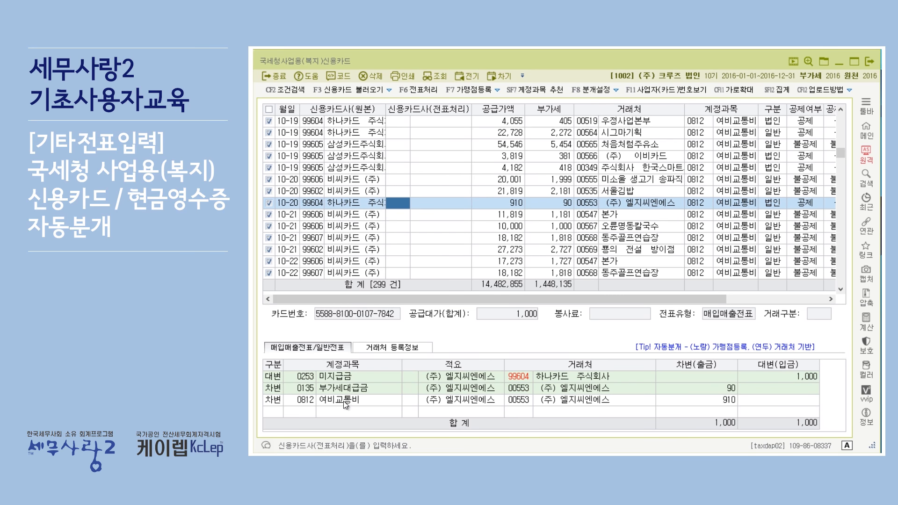
pyautogui.click(469, 215)
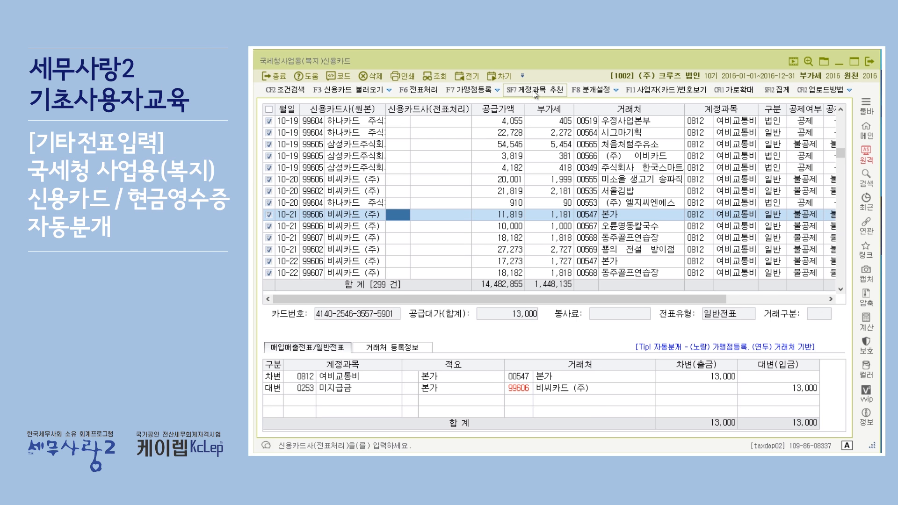
# Register merchant 00564 시그마기획 in 가맹점등록 with account 0831 지급수수료 and counter account 0253 미지급금, and apply it in bulk
pyautogui.click(485, 90)
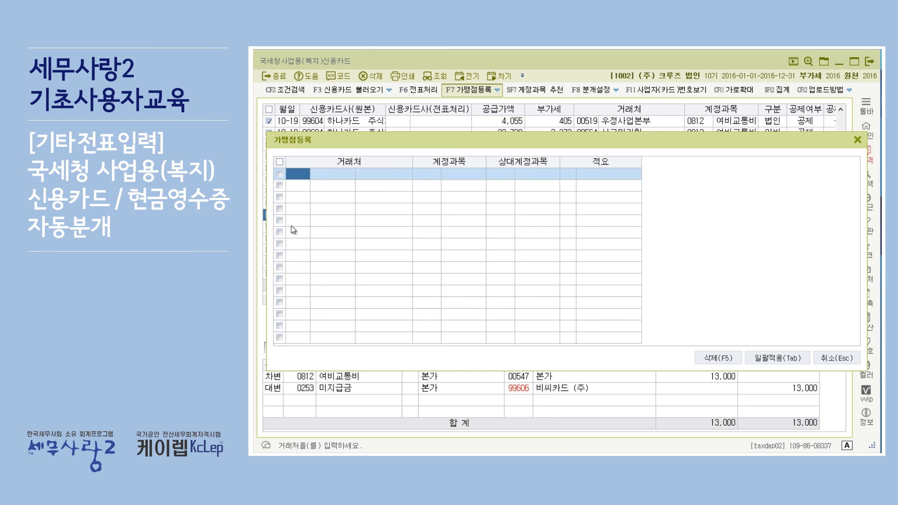
pyautogui.moveTo(412, 141); pyautogui.dragTo(419, 171)
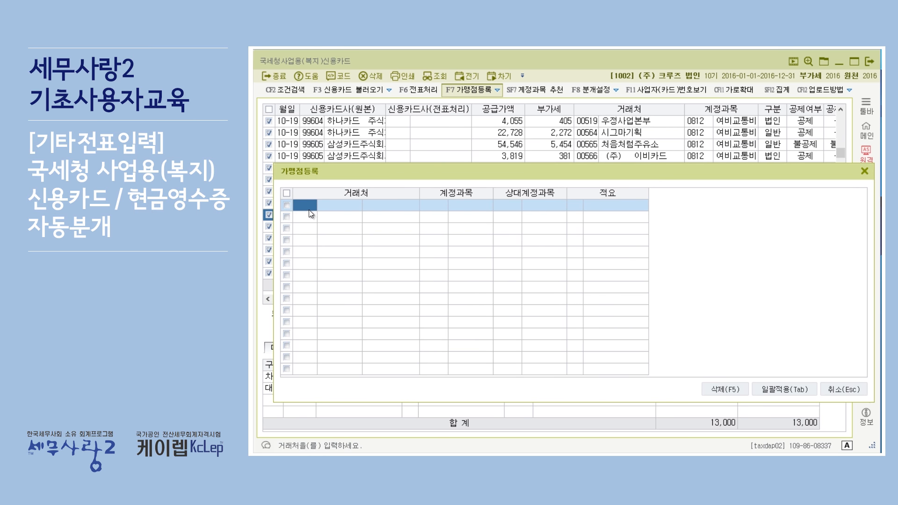
pyautogui.write('564')
pyautogui.press('Return')
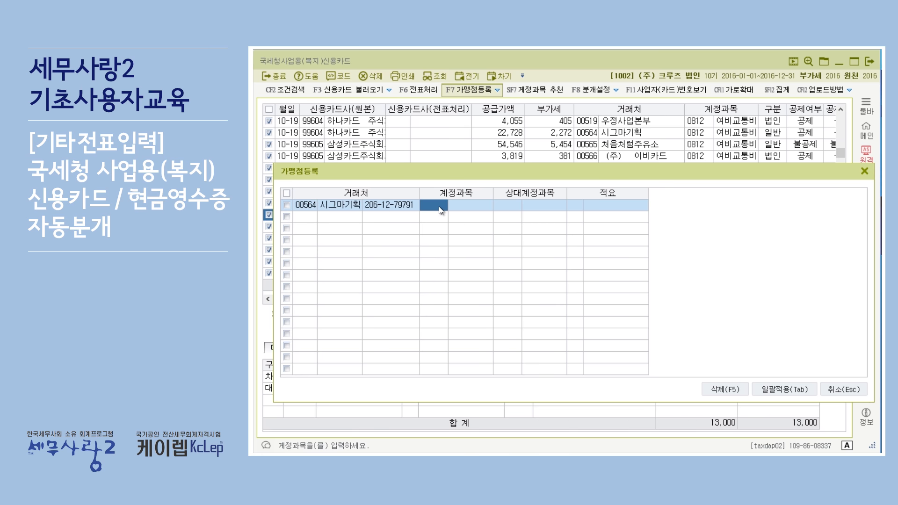
pyautogui.write('0831')
pyautogui.press('Return')
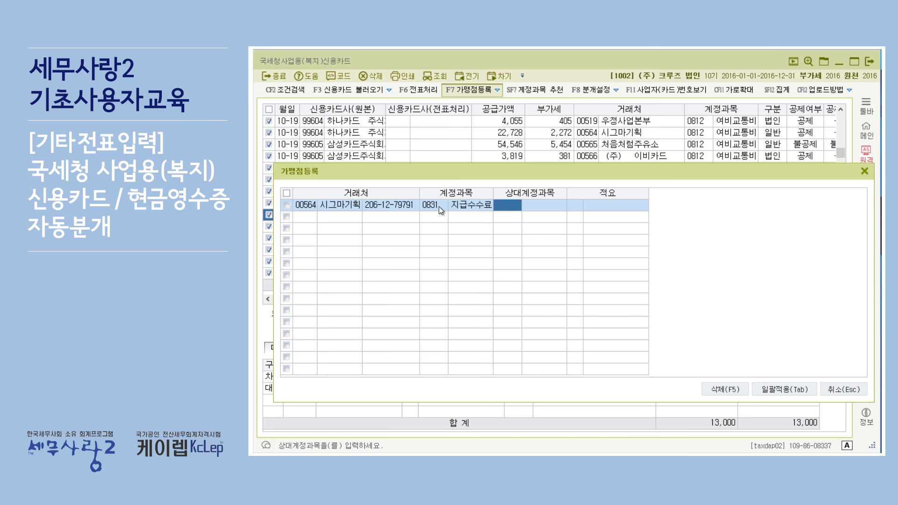
pyautogui.write('253')
pyautogui.press('Return')
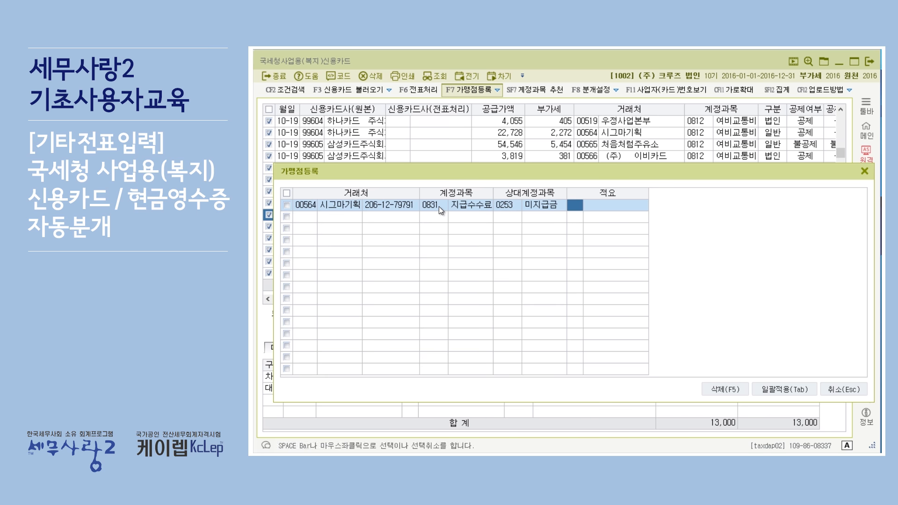
pyautogui.click(287, 205)
pyautogui.click(771, 389)
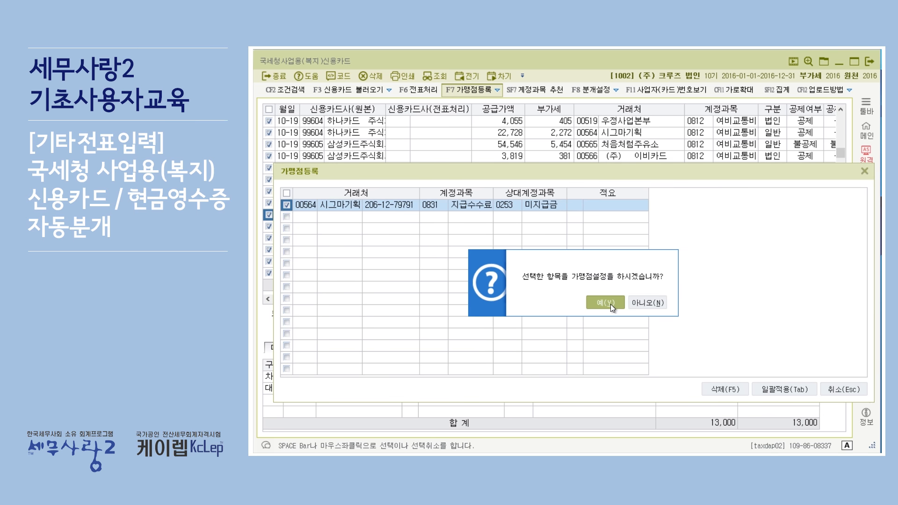
pyautogui.click(610, 303)
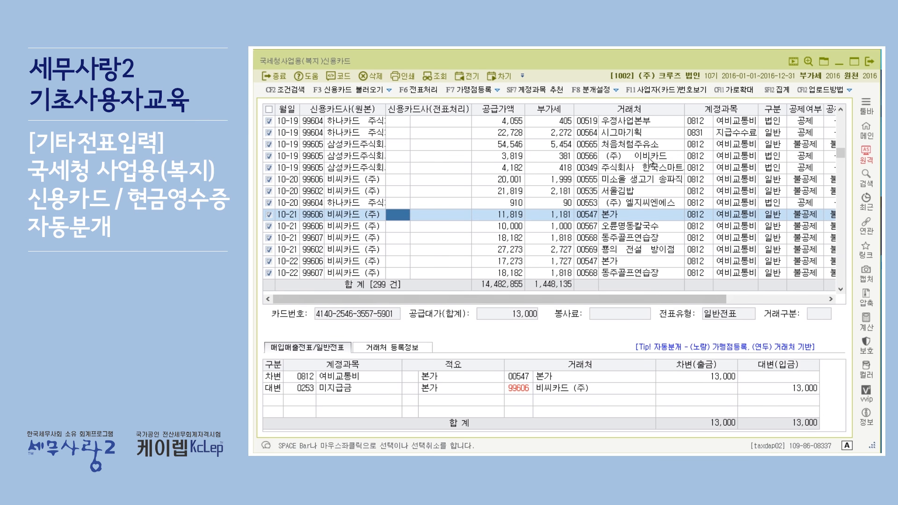
# Sort the imported transactions by 거래처 and view the 10-19 시그마기획 transaction's journal lines
pyautogui.scroll(8, 676, 204)
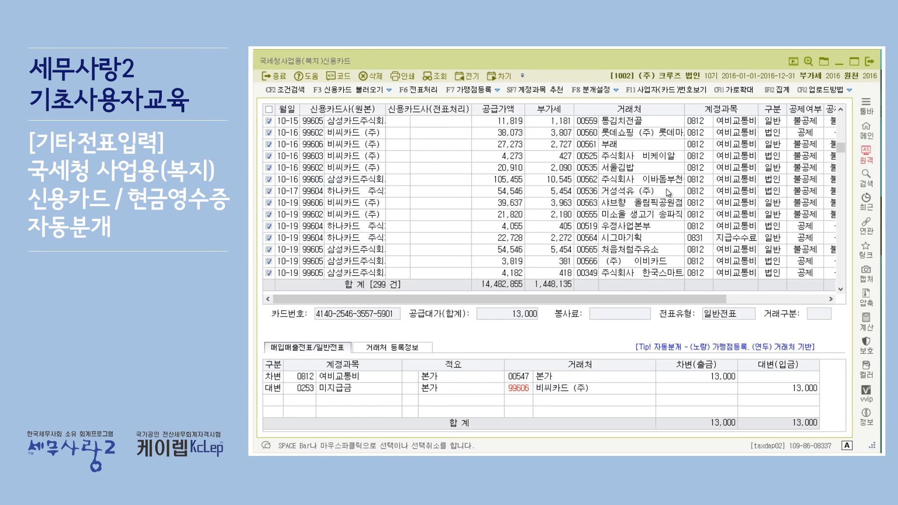
pyautogui.scroll(10, 666, 187)
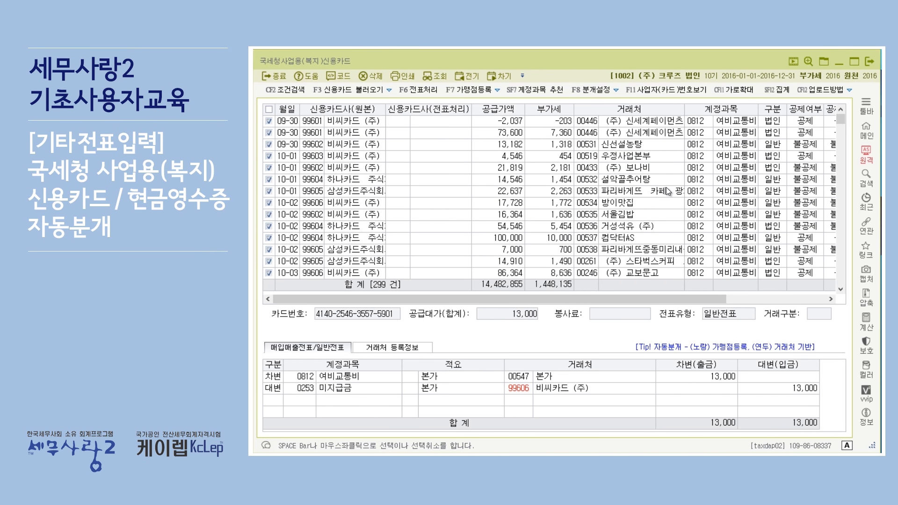
pyautogui.scroll(-10, 663, 186)
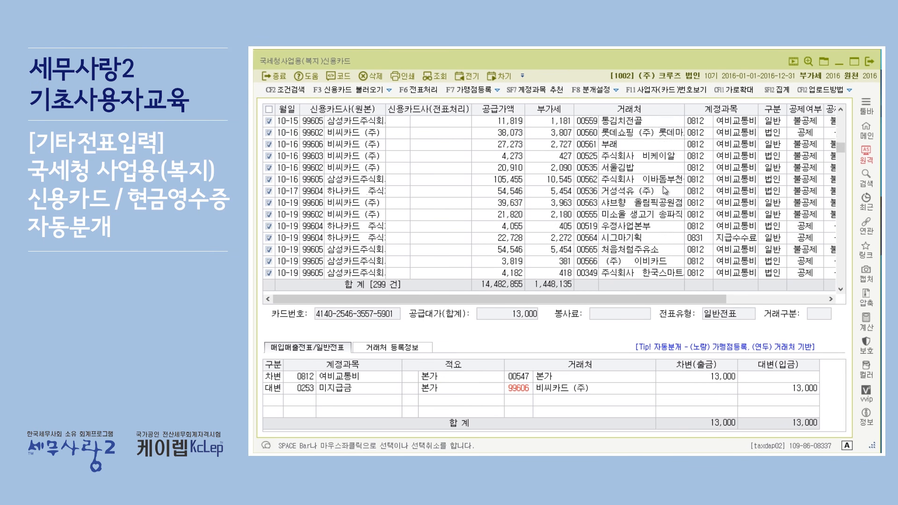
pyautogui.scroll(-4, 627, 201)
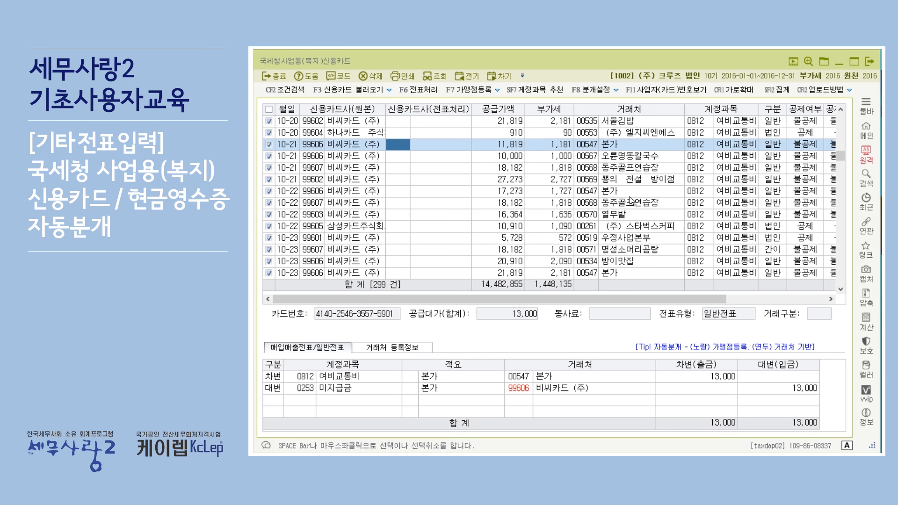
pyautogui.scroll(-1, 636, 172)
pyautogui.click(629, 110)
pyautogui.scroll(-6, 667, 143)
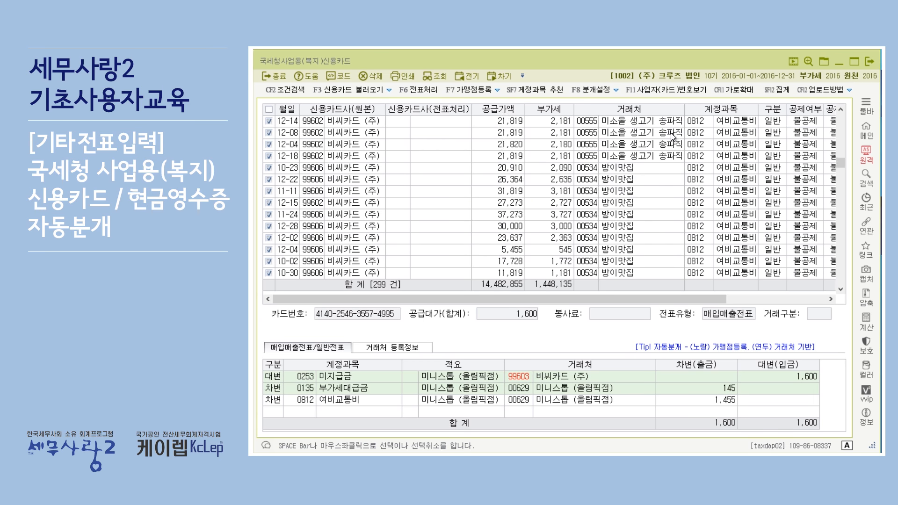
pyautogui.scroll(-10, 668, 145)
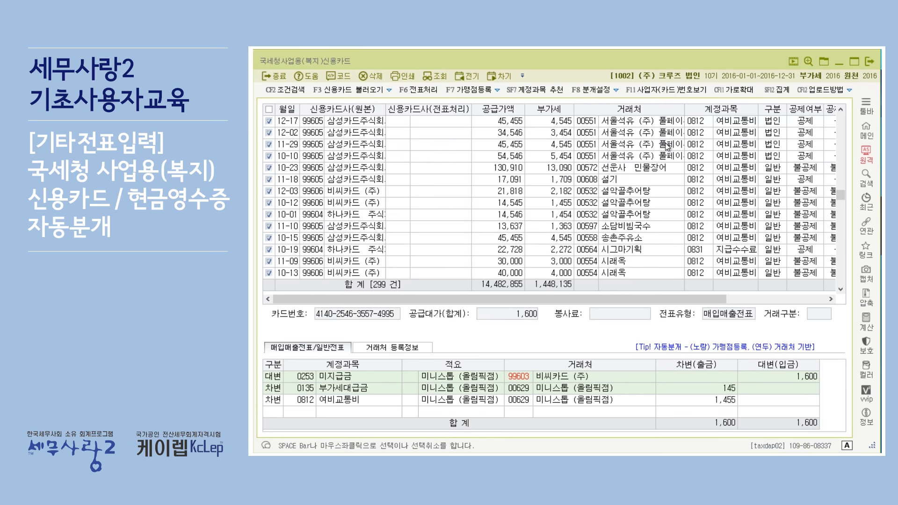
pyautogui.click(641, 250)
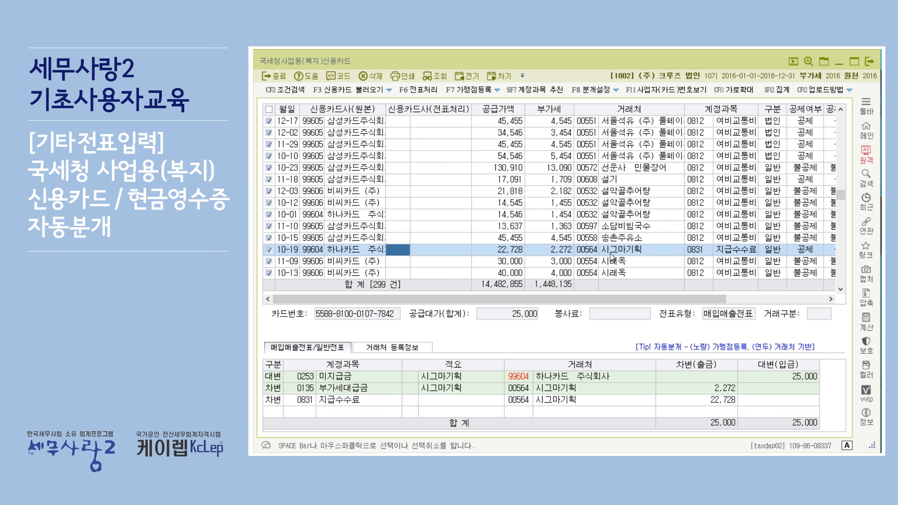
pyautogui.scroll(-1, 637, 263)
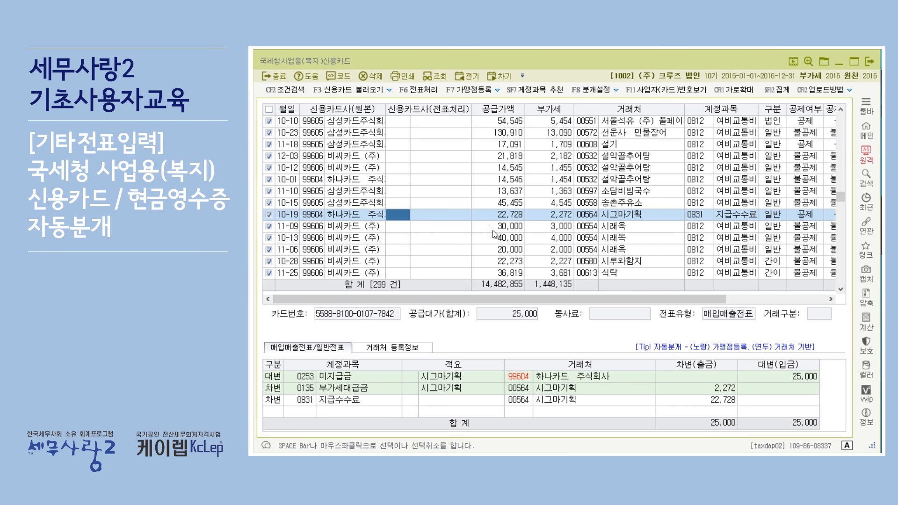
# Check the 지급수수료 journal line of the 10-19 시그마기획 transaction and the journal lines of the 11-09 시래옥 transaction
pyautogui.click(338, 399)
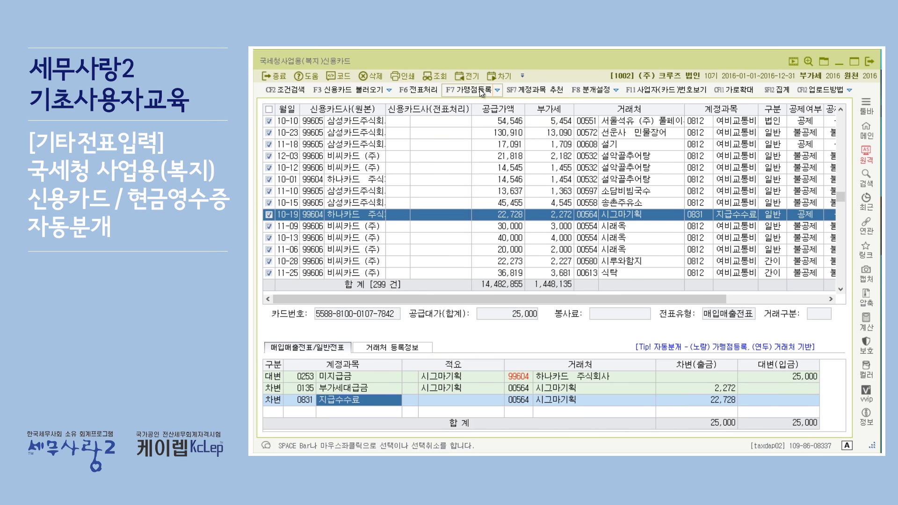
pyautogui.click(484, 228)
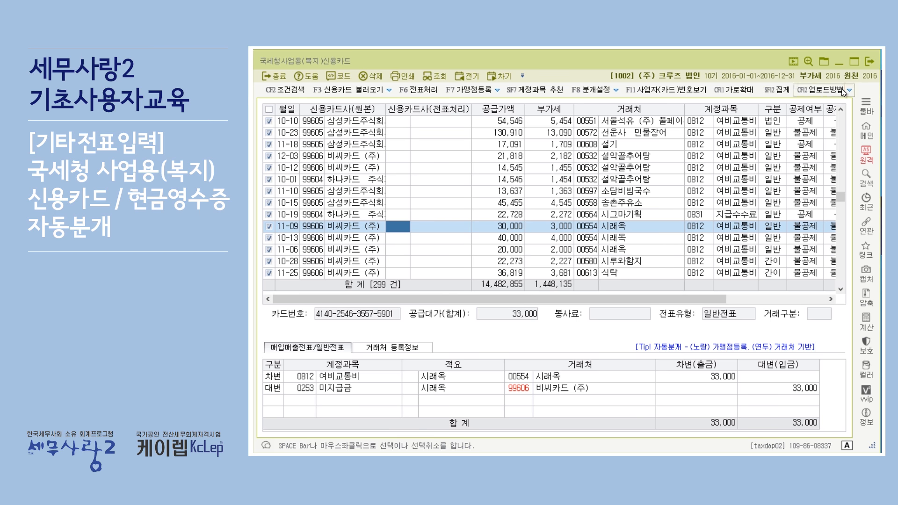
# Close the 국세청사업용(복지)신용카드 window and open 현금영수증자동분개
pyautogui.click(873, 62)
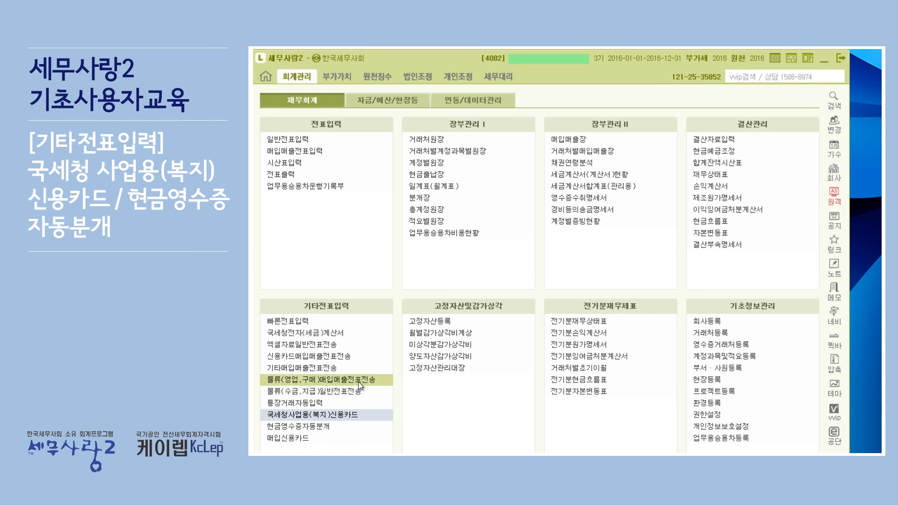
pyautogui.click(313, 427)
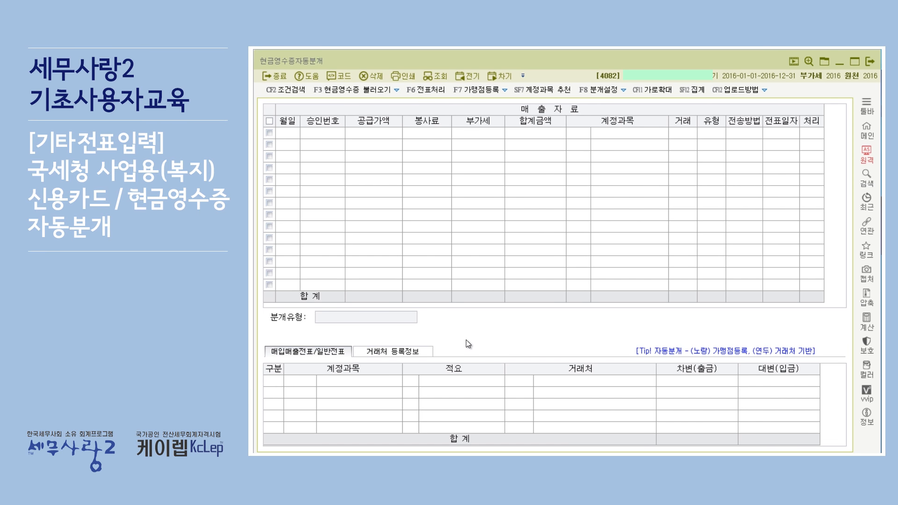
pyautogui.hotkey('alt', 'Tab')
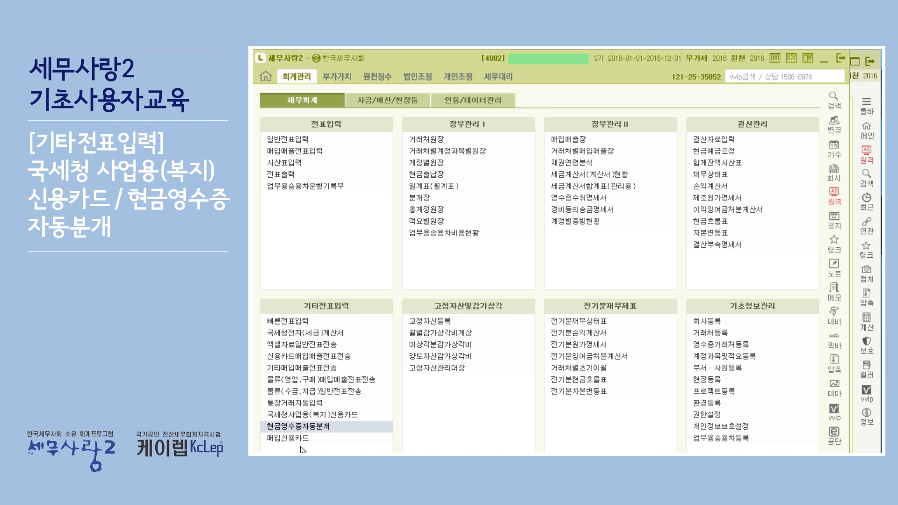
pyautogui.click(279, 426)
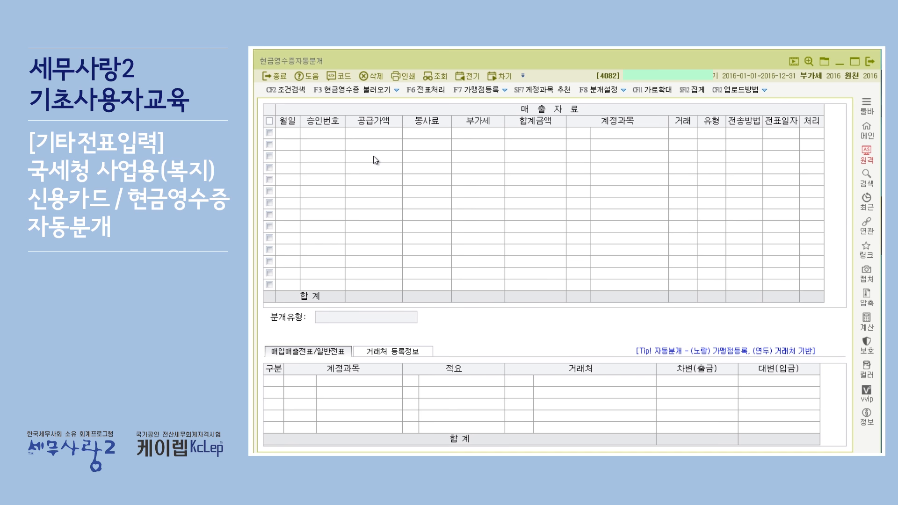
# Query the 매입 cash receipts with 현금영수증 불러오기, choosing 1기 확정 and limiting the monthly period to 2016/06 through 2016/06
pyautogui.click(342, 91)
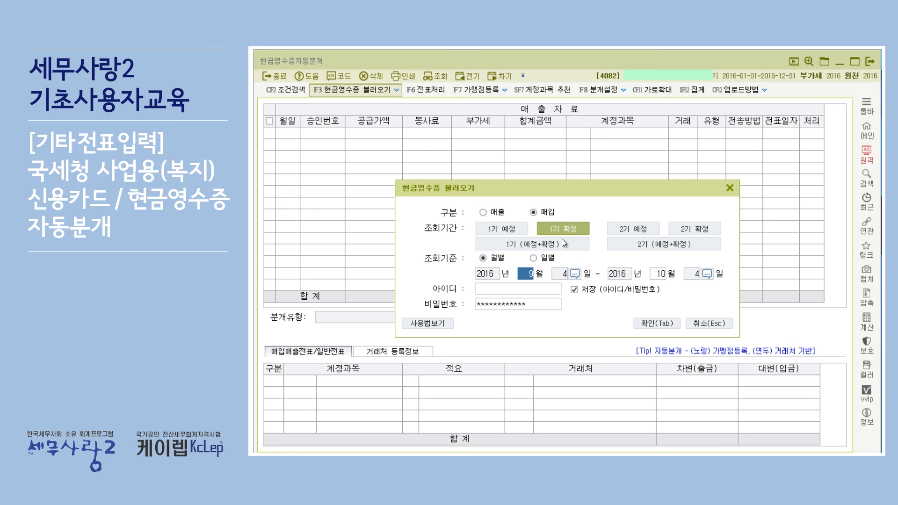
pyautogui.click(509, 230)
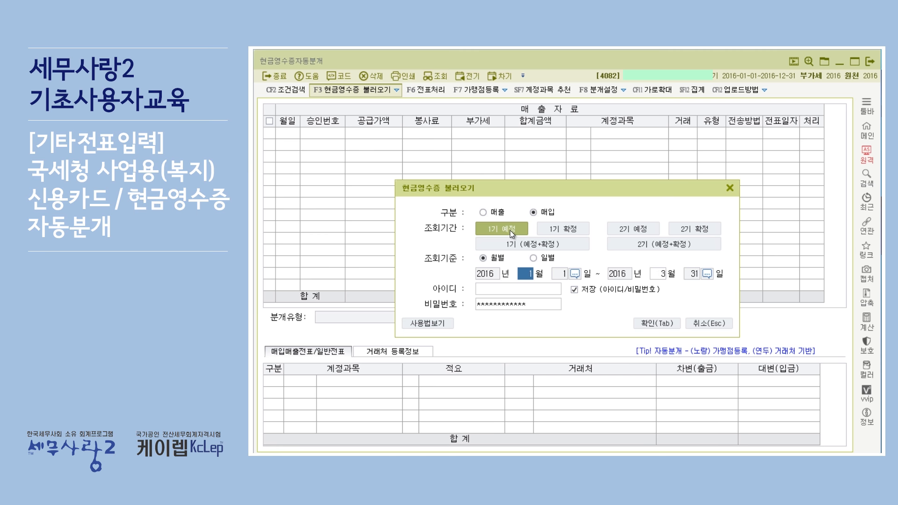
pyautogui.click(555, 229)
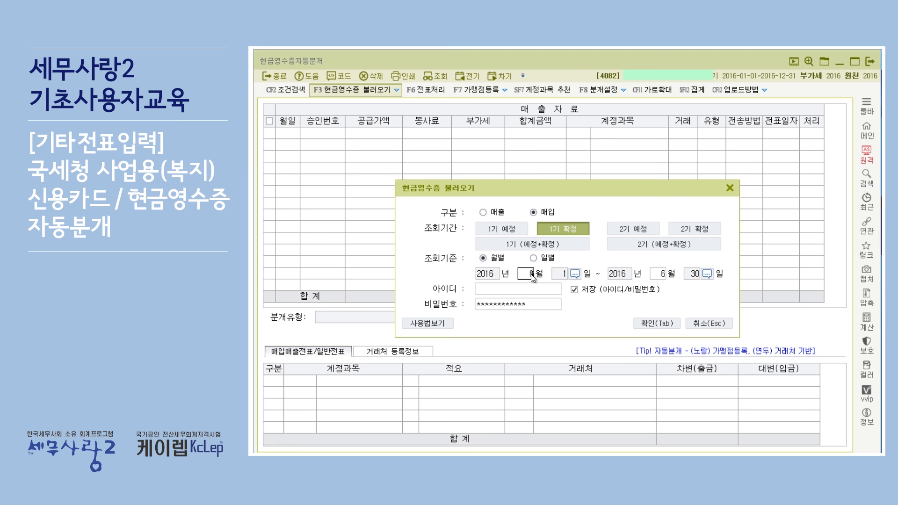
pyautogui.press('Return')
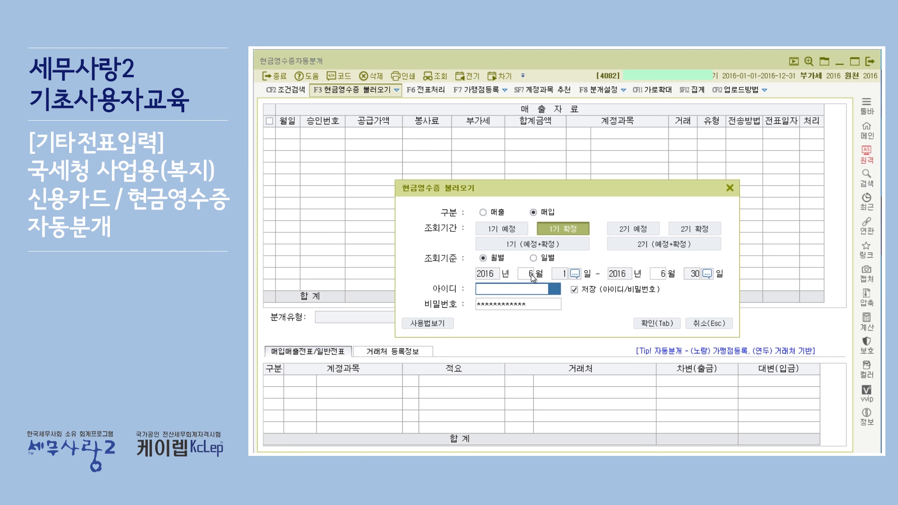
pyautogui.click(653, 322)
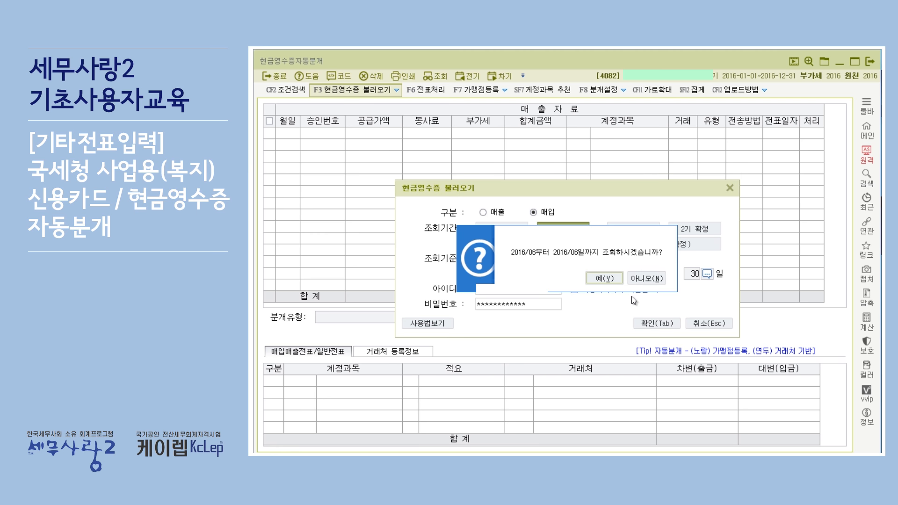
pyautogui.click(603, 281)
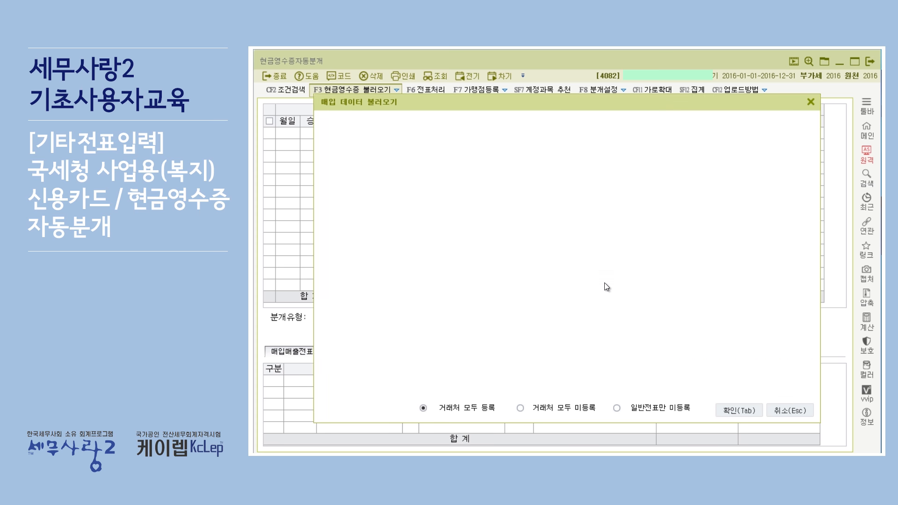
# Sort the retrieved cash receipt data by 년월일 in ascending order and import it with 거래처 모두 등록
pyautogui.scroll(-4, 583, 241)
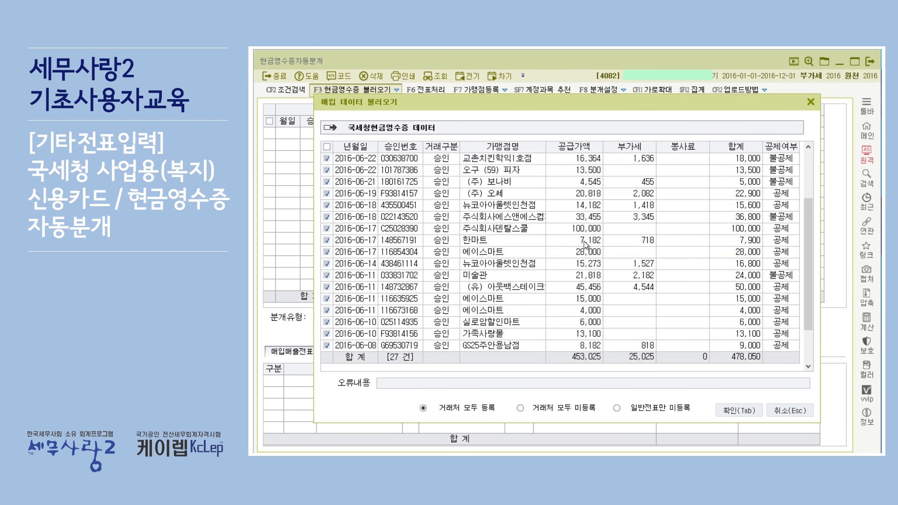
pyautogui.scroll(4, 584, 240)
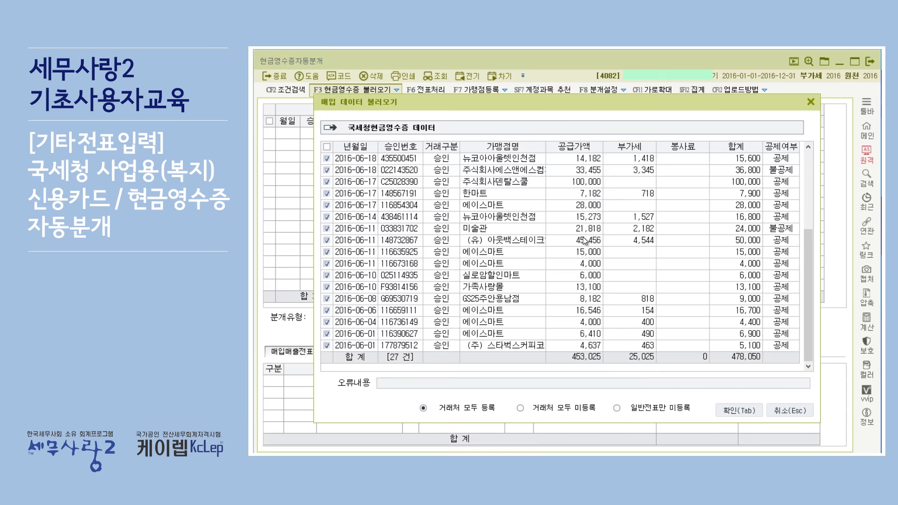
pyautogui.scroll(-4, 583, 234)
pyautogui.scroll(4, 582, 234)
pyautogui.click(369, 147)
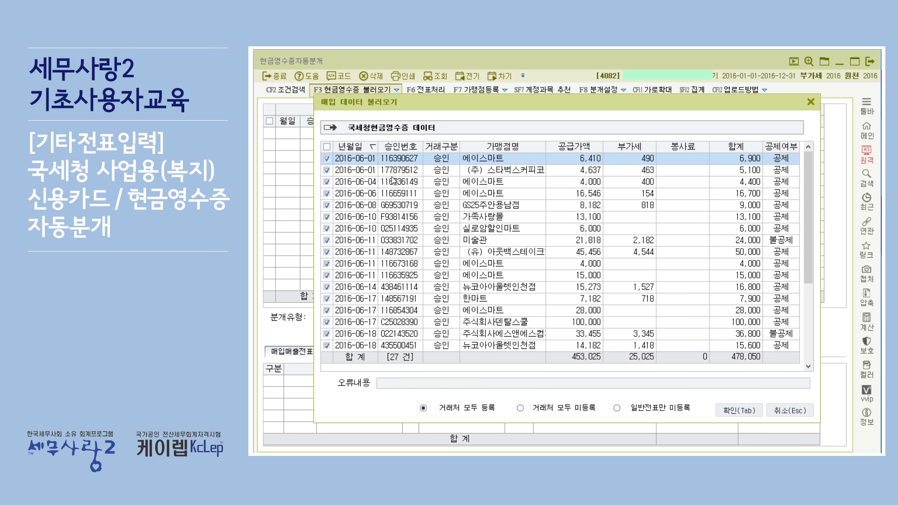
pyautogui.click(741, 408)
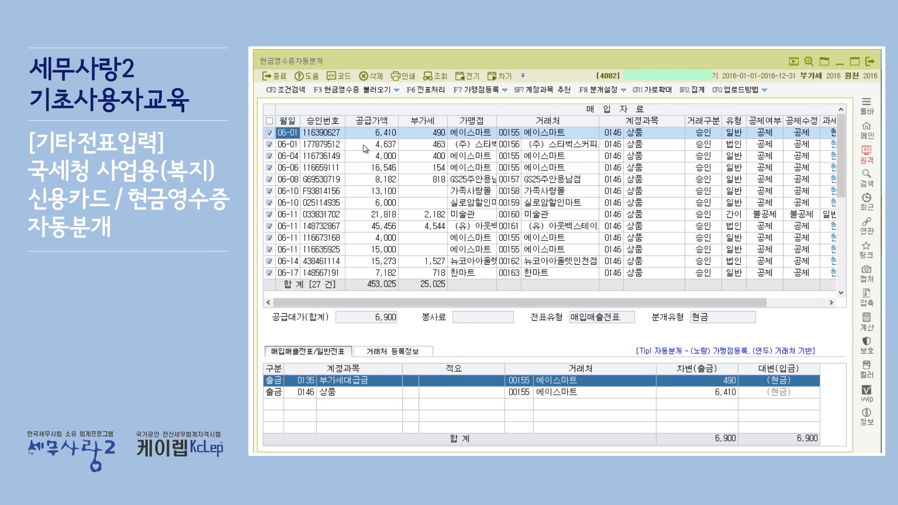
# Review the imported June cash receipts, including the 과세유형 column, and view the journal line of the 06-11 미술관 transaction
pyautogui.scroll(-1, 362, 145)
pyautogui.scroll(-4, 362, 145)
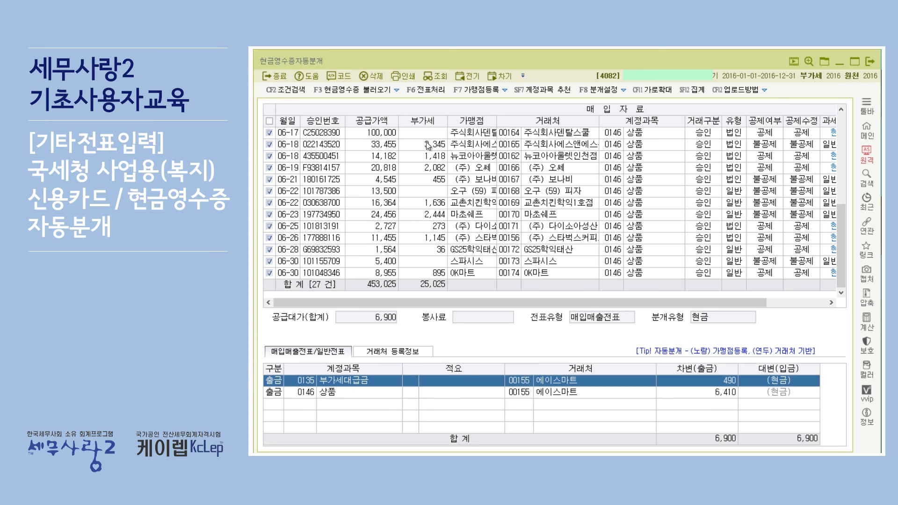
pyautogui.scroll(5, 435, 145)
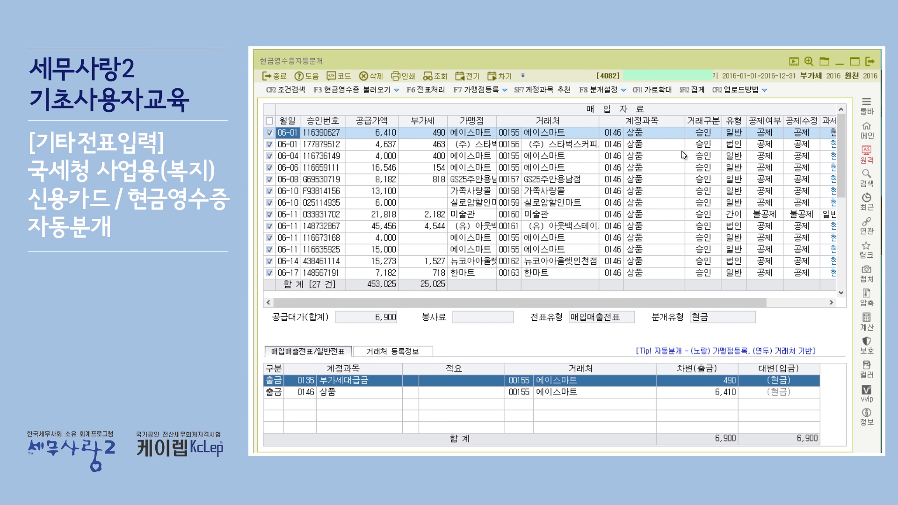
pyautogui.moveTo(740, 303); pyautogui.dragTo(771, 304)
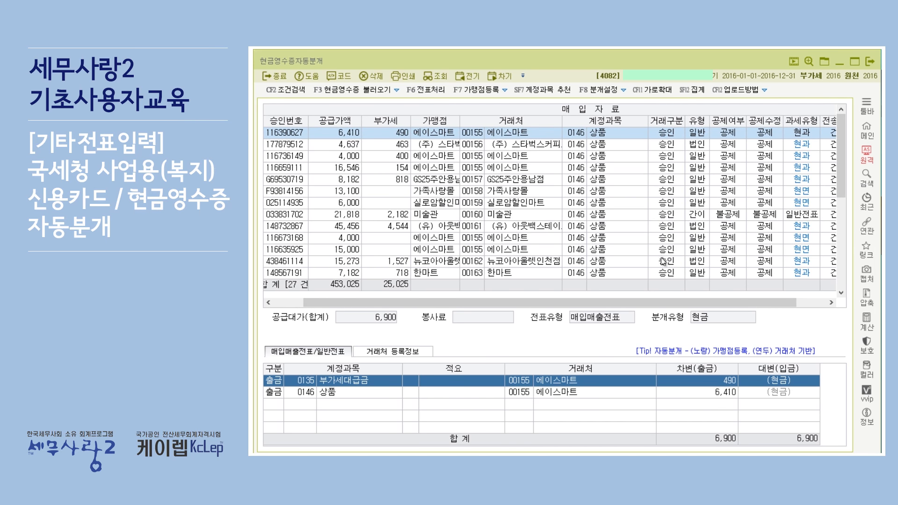
pyautogui.moveTo(584, 304); pyautogui.dragTo(549, 303)
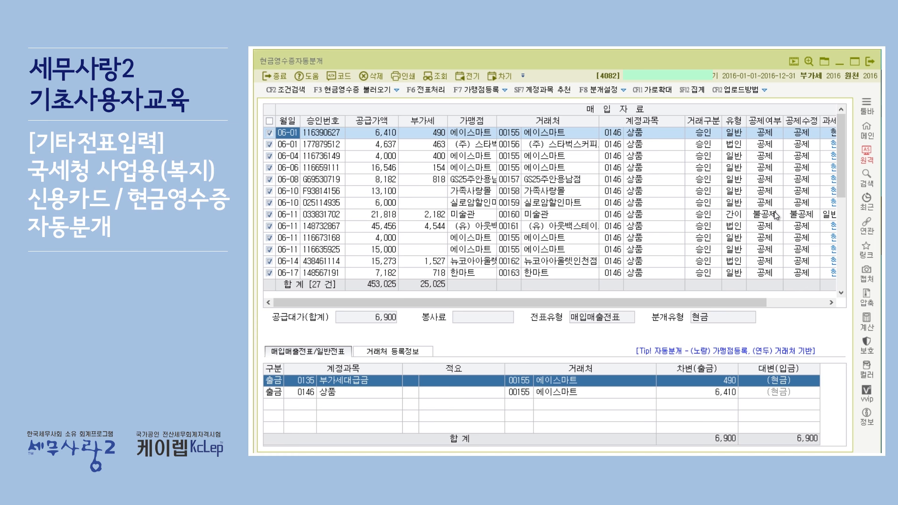
pyautogui.click(734, 215)
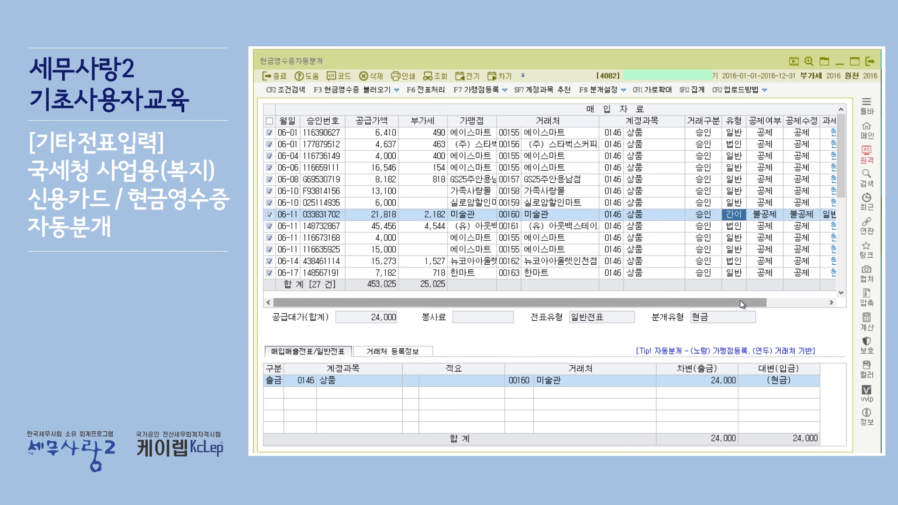